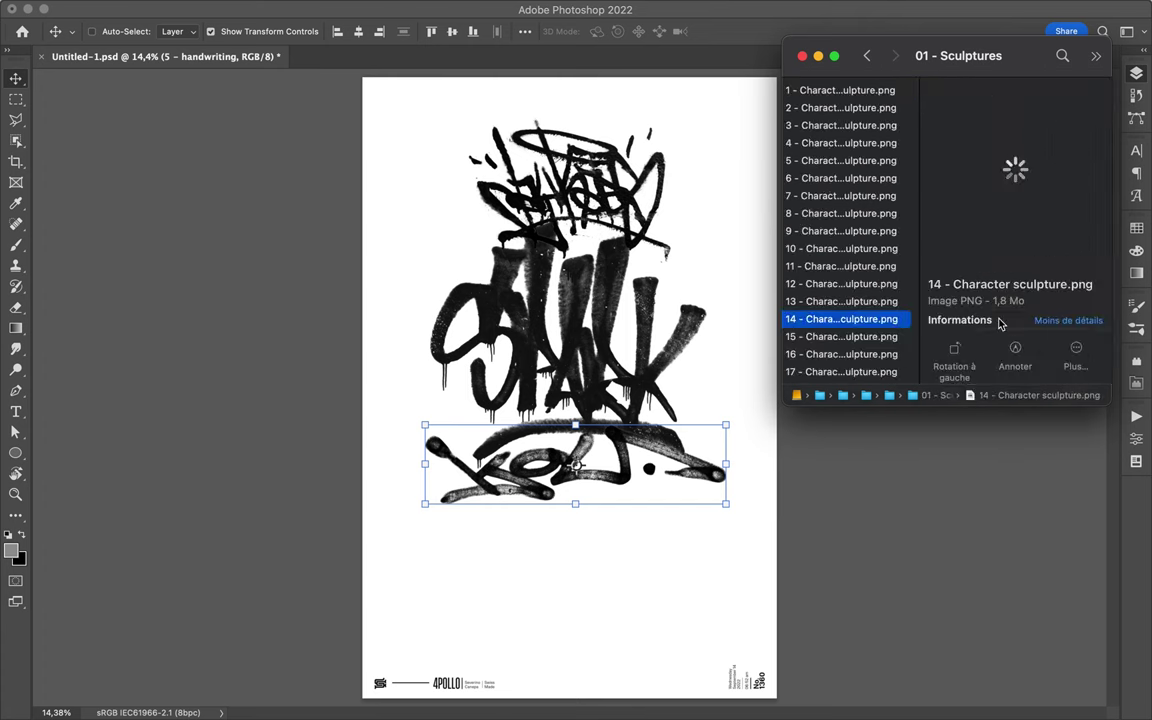
Step: Place 15 - Character sculpture.png above the 5 - handwriting layer and align its head with the 39 - handwriting crown
drag(776, 342, 575, 330)
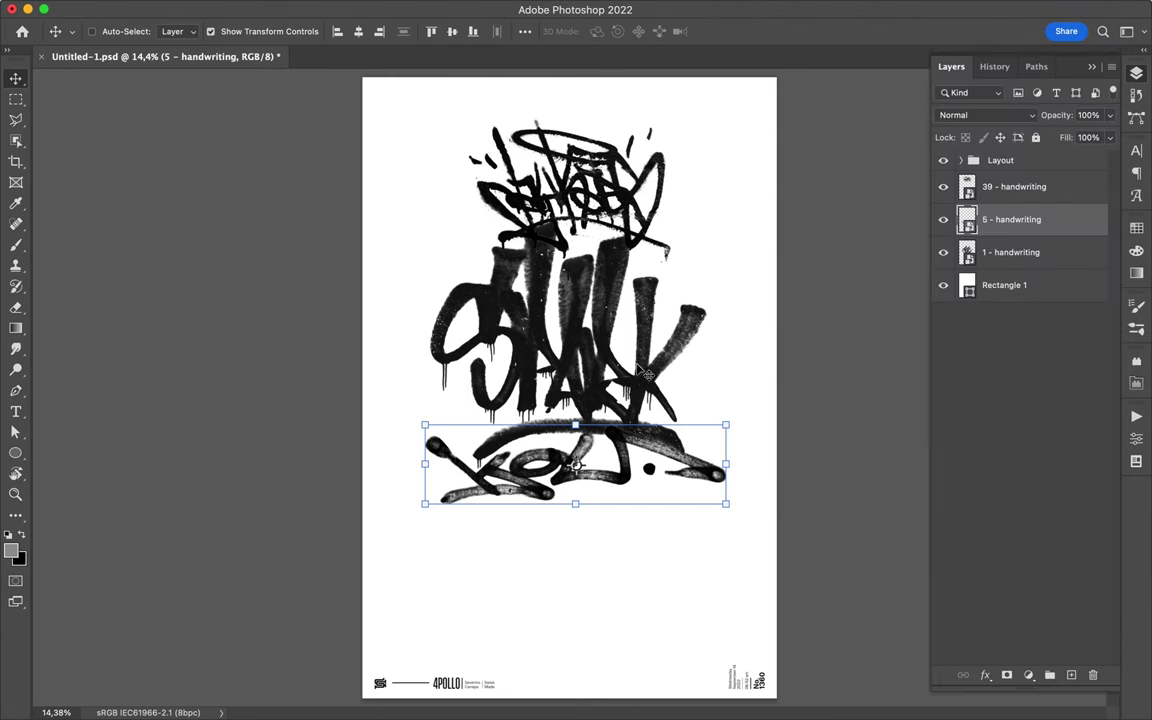
key(Return)
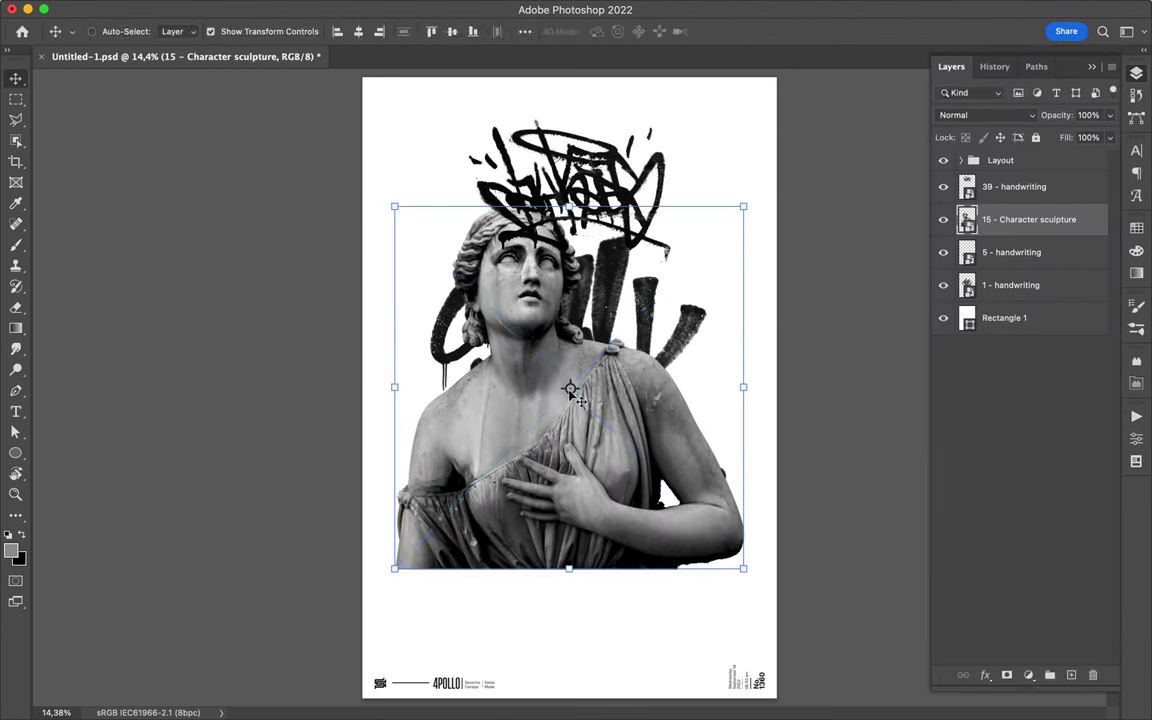
key(Return)
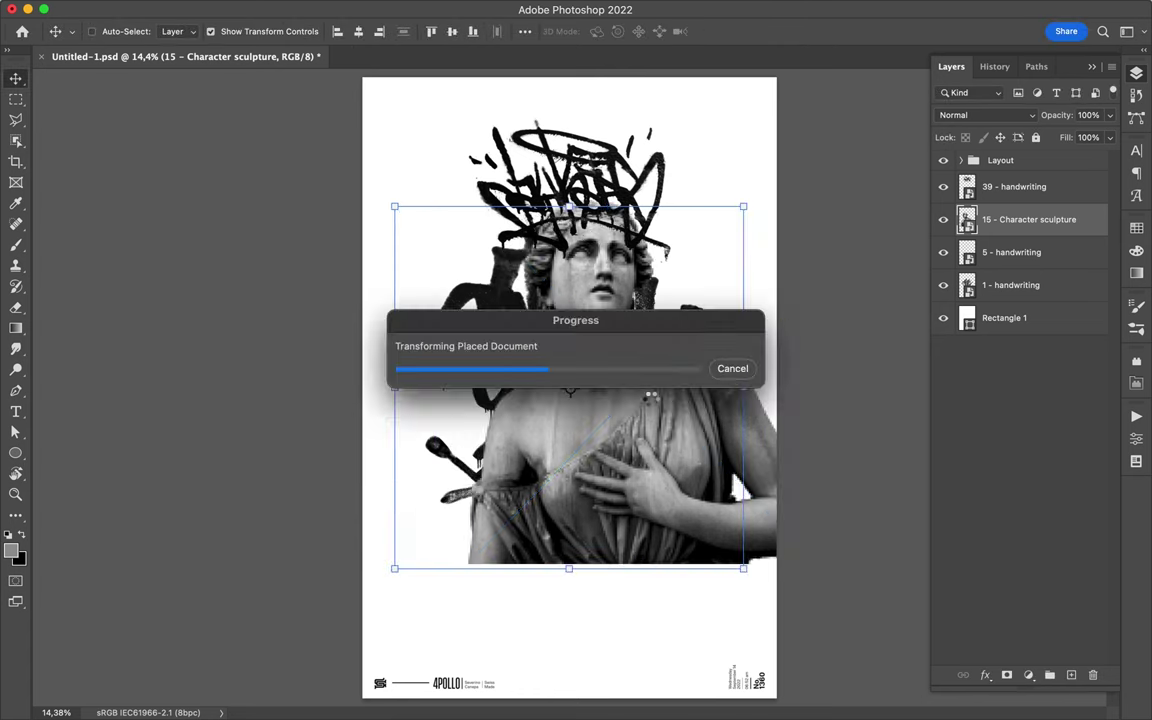
drag(621, 191, 595, 197)
Step: Bring the 1 - handwriting layer above the sculpture layer and shift the lettering down over the chest
click(648, 300)
drag(989, 281, 987, 206)
drag(643, 316, 643, 363)
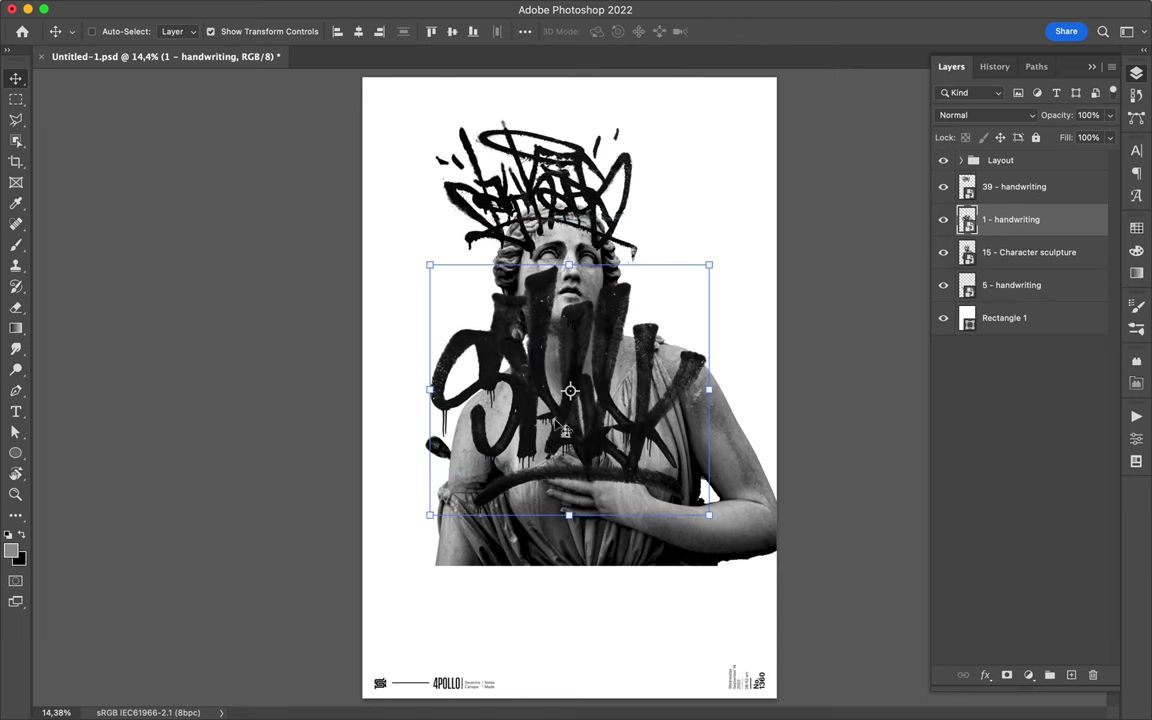
Step: Bring 5 - handwriting above 39 - handwriting, lower it to the bust's base, and shift the 1 - handwriting lettering down and right
click(1007, 282)
drag(1000, 183, 999, 173)
drag(620, 456, 616, 567)
drag(617, 418, 650, 420)
Step: Choose the 3033 px spray-paint drip brush 11 and add an empty layer above Rectangle 1
click(979, 317)
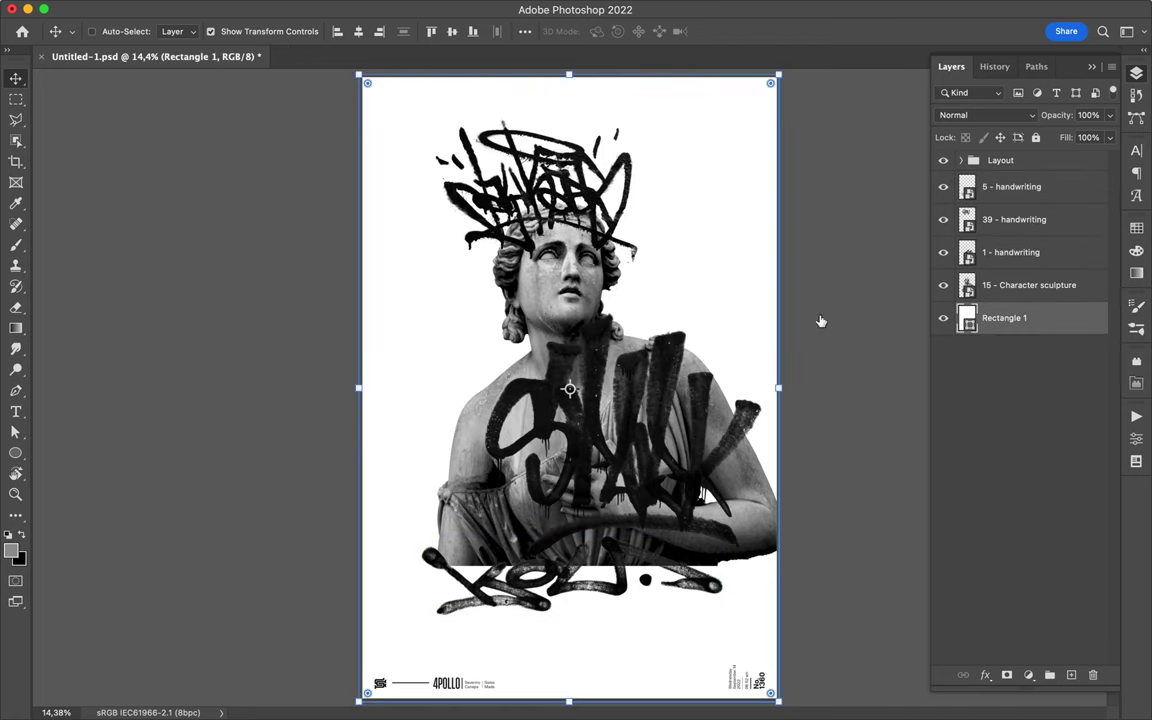
key(b)
right_click(16, 248)
click(80, 243)
click(114, 33)
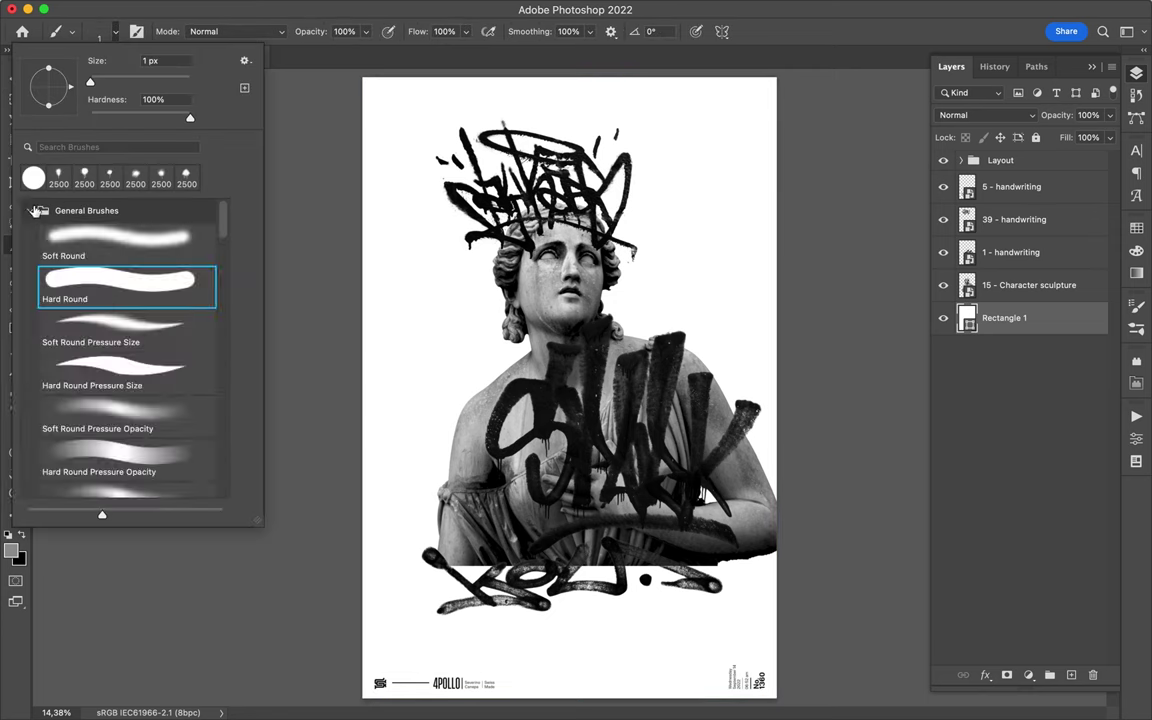
click(30, 208)
scroll(147, 358, down, 2)
scroll(140, 362, down, 2)
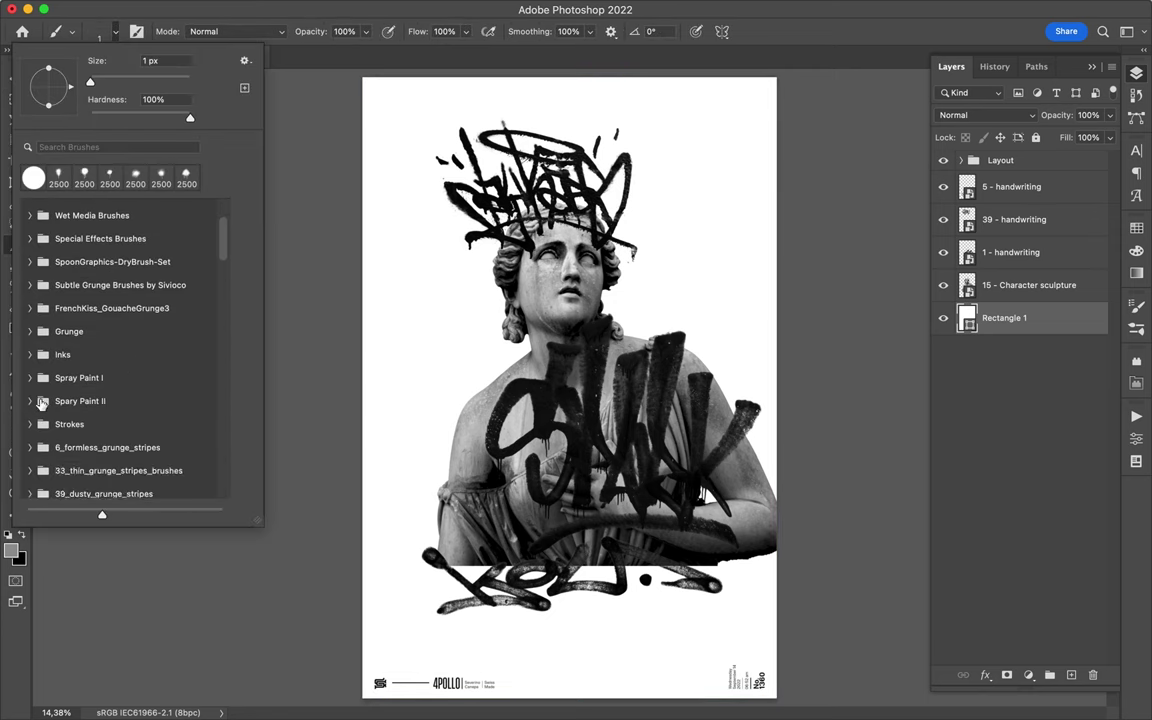
click(93, 371)
scroll(120, 400, down, 5)
scroll(134, 432, down, 5)
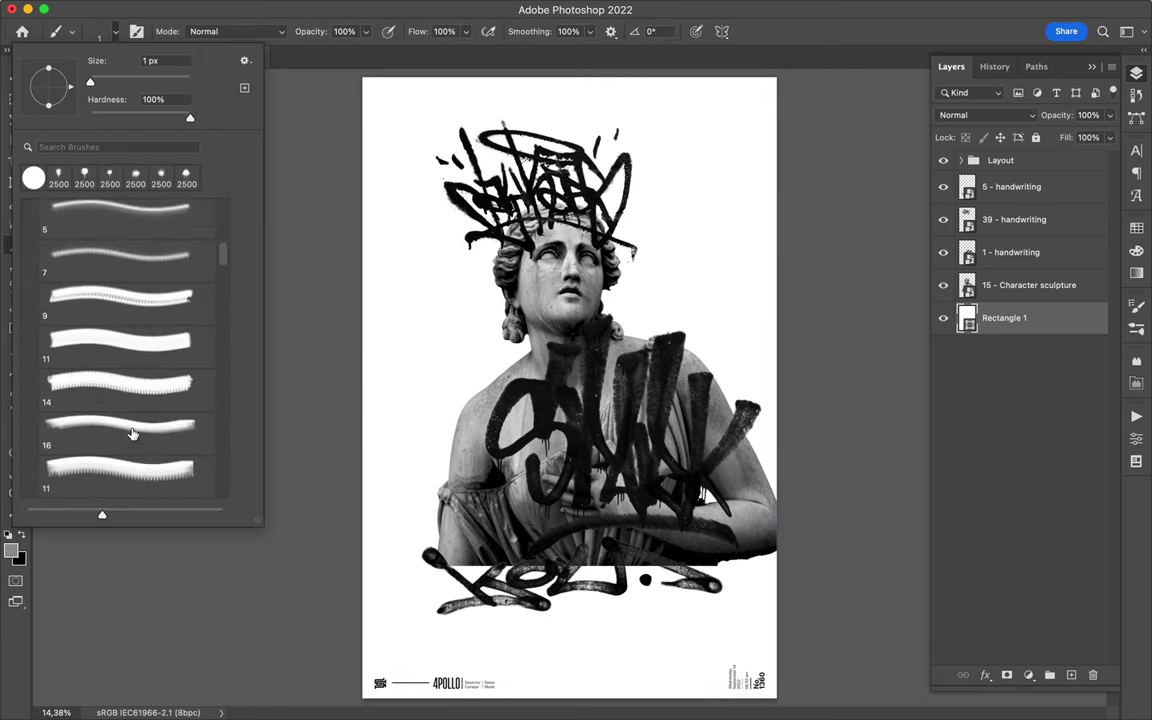
click(125, 463)
key(alt+shift+super+n)
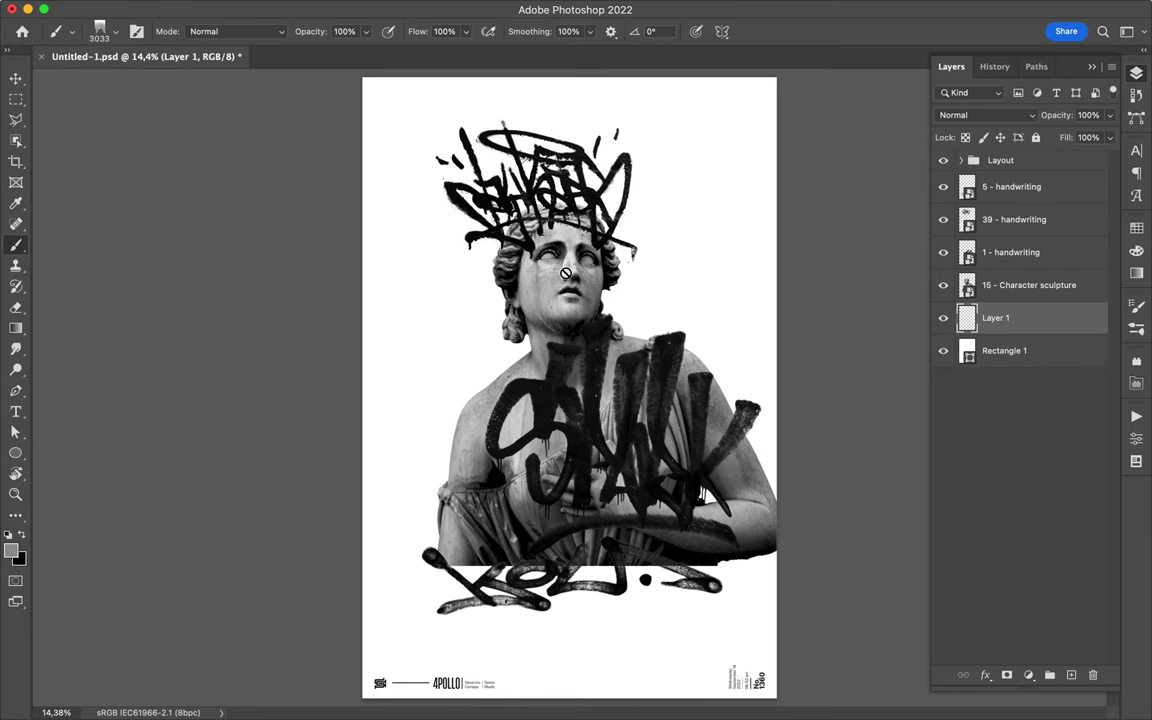
click(568, 162)
key(ctrl+z)
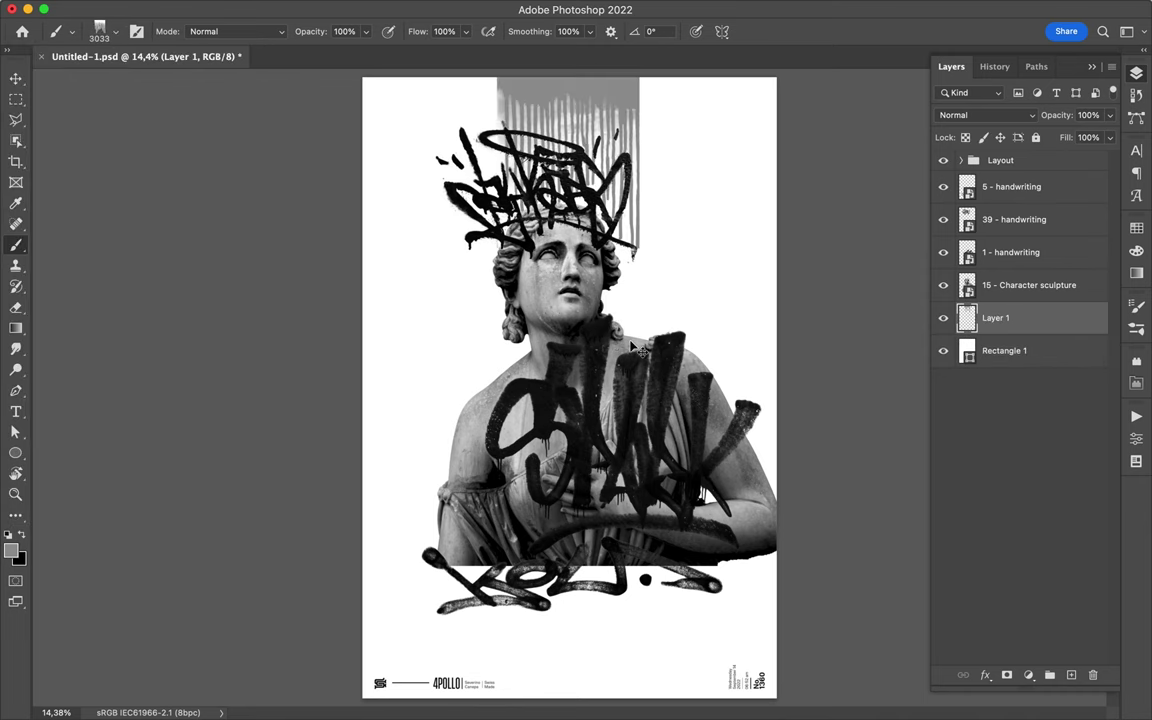
key(ctrl+z)
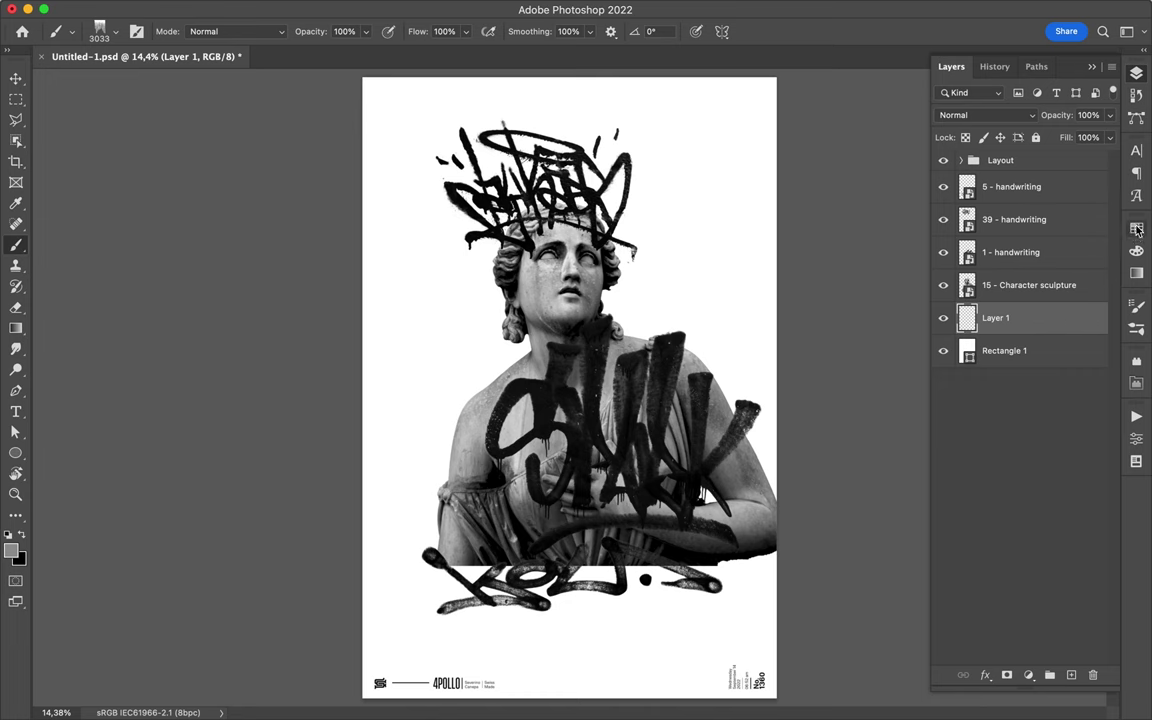
Step: Stamp orange paint drips behind the crown at the poster's top edge and move Layer 1 above the 1 - handwriting layer
click(1137, 229)
click(947, 269)
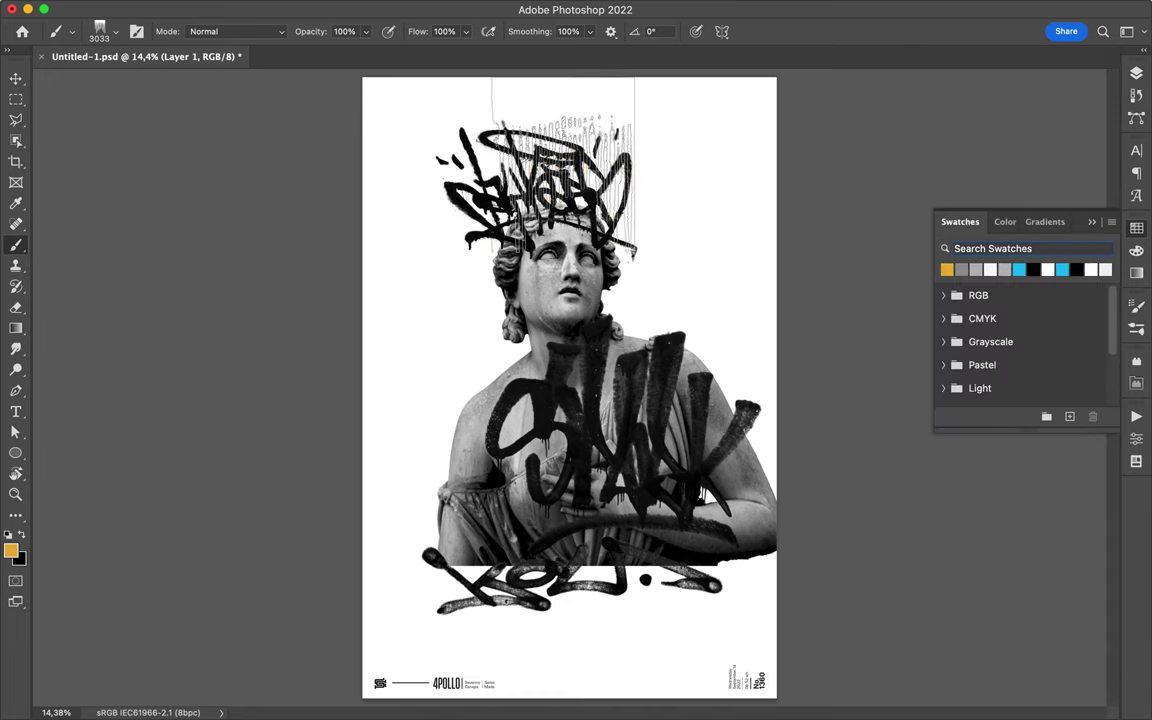
click(563, 163)
click(1136, 73)
drag(1049, 316, 1038, 247)
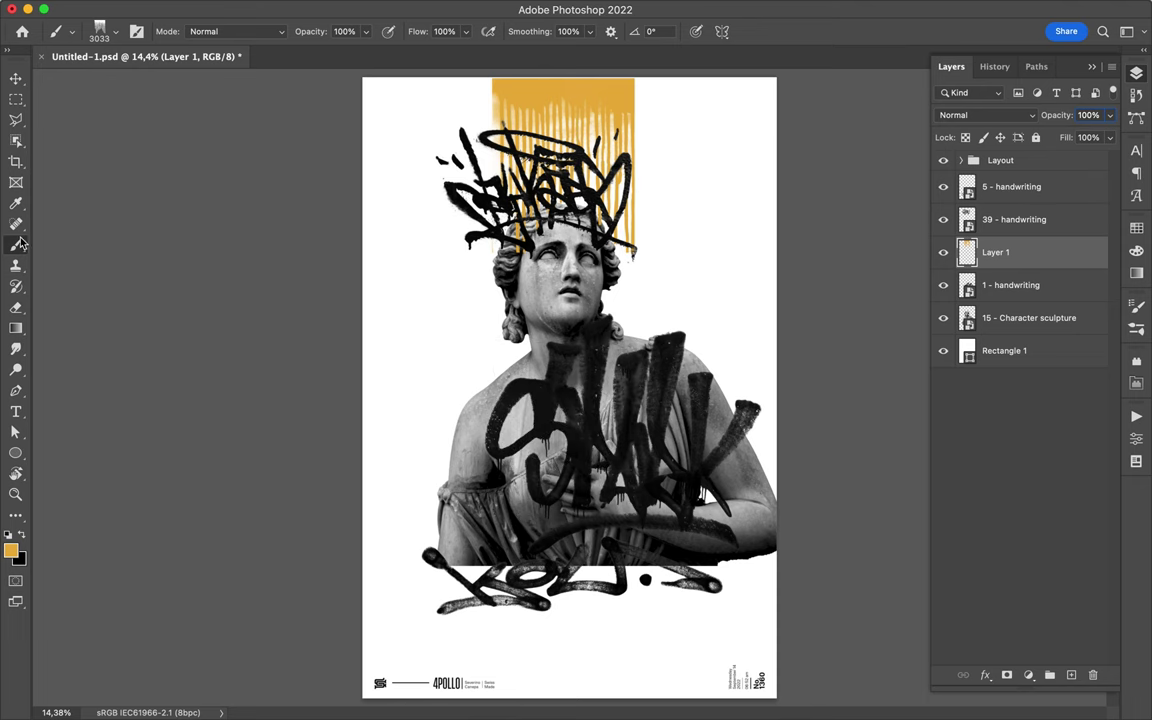
Step: Stamp an orange spray mark with the 3327 px brush 14 on a new layer above Rectangle 1, to the right of the neck
click(104, 31)
click(126, 415)
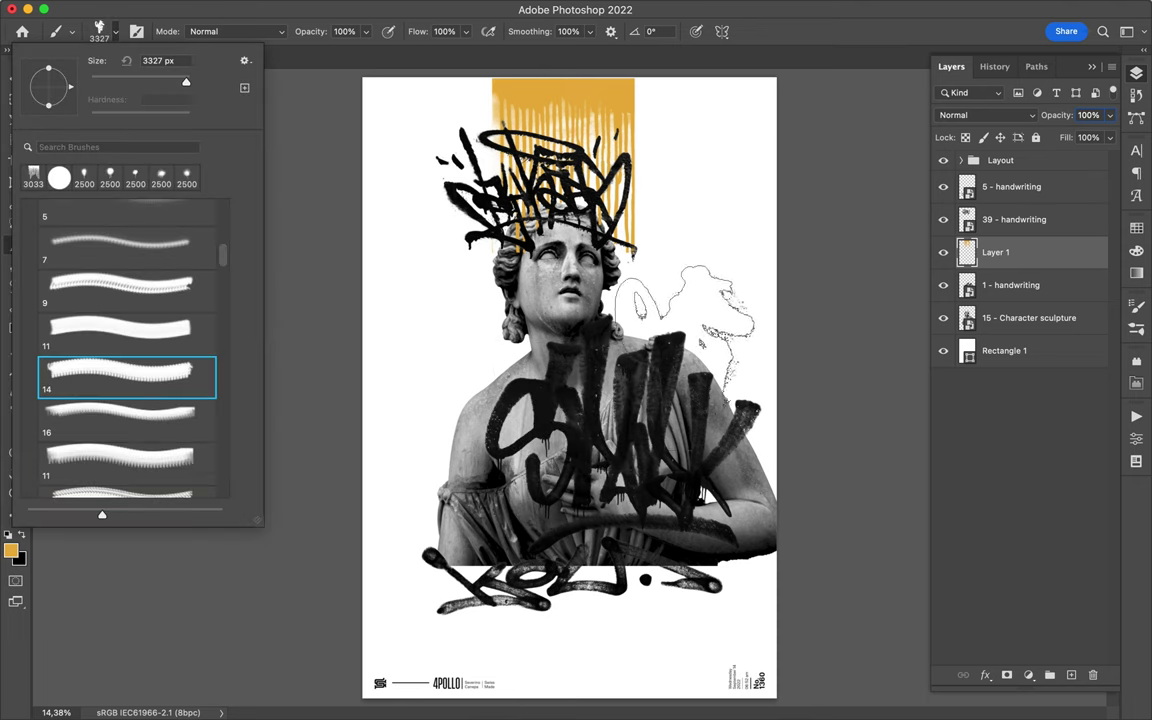
click(1034, 361)
click(1071, 675)
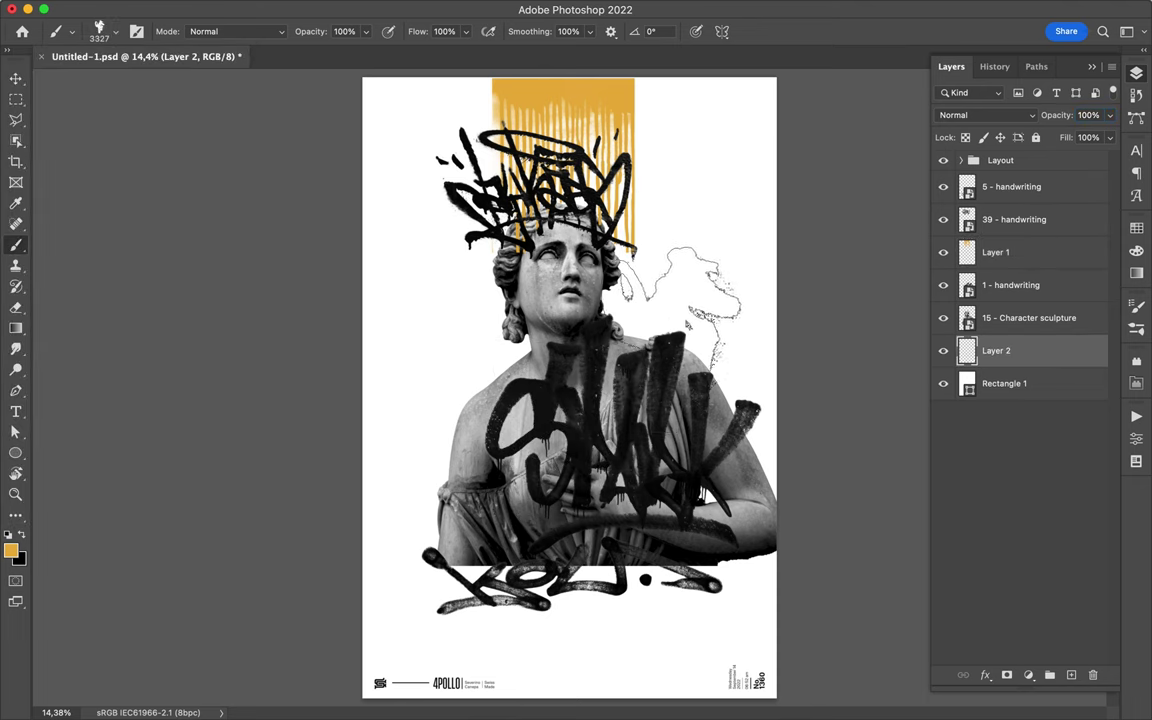
click(680, 300)
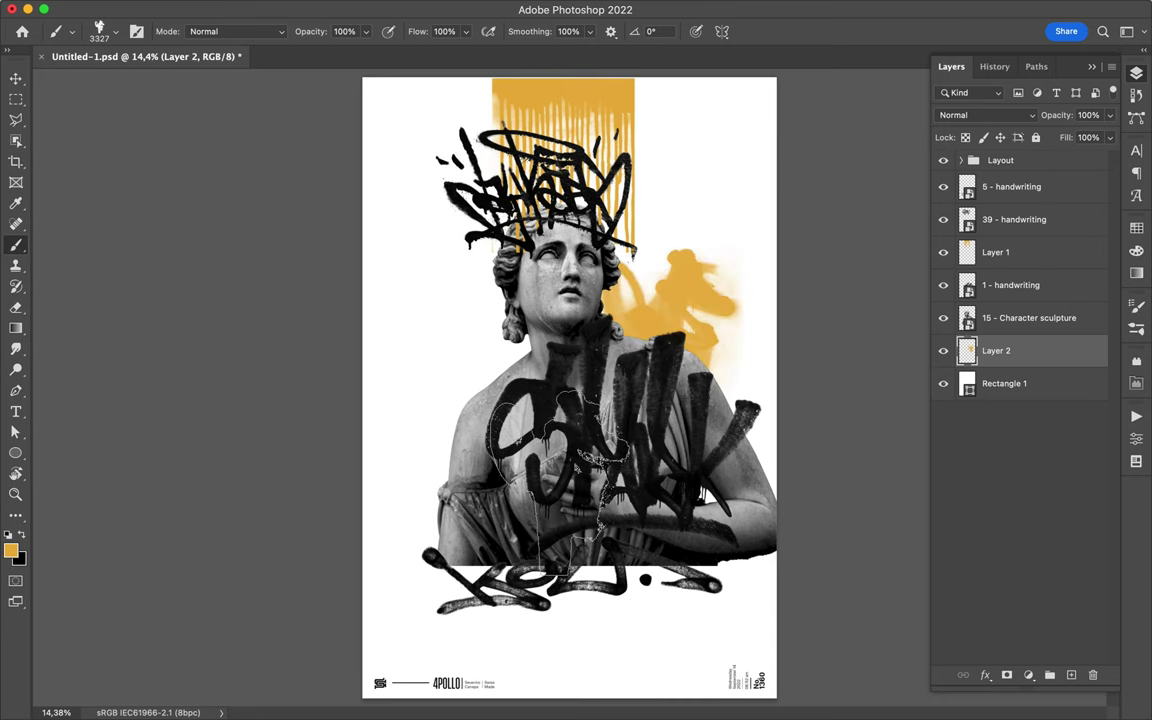
Step: Stamp a light gray spray mark behind the sculpture's left shoulder using the 3388 px brush 14
right_click(625, 550)
click(1136, 229)
click(976, 270)
right_click(528, 400)
scroll(622, 504, down, 2)
click(655, 600)
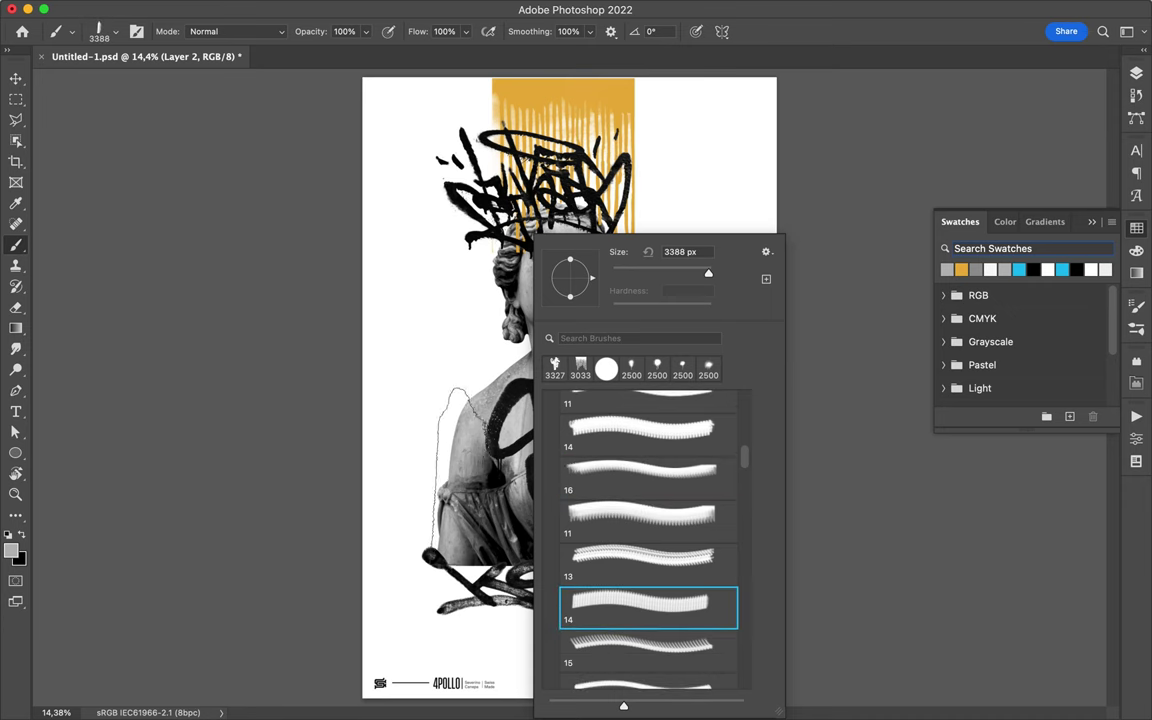
click(466, 477)
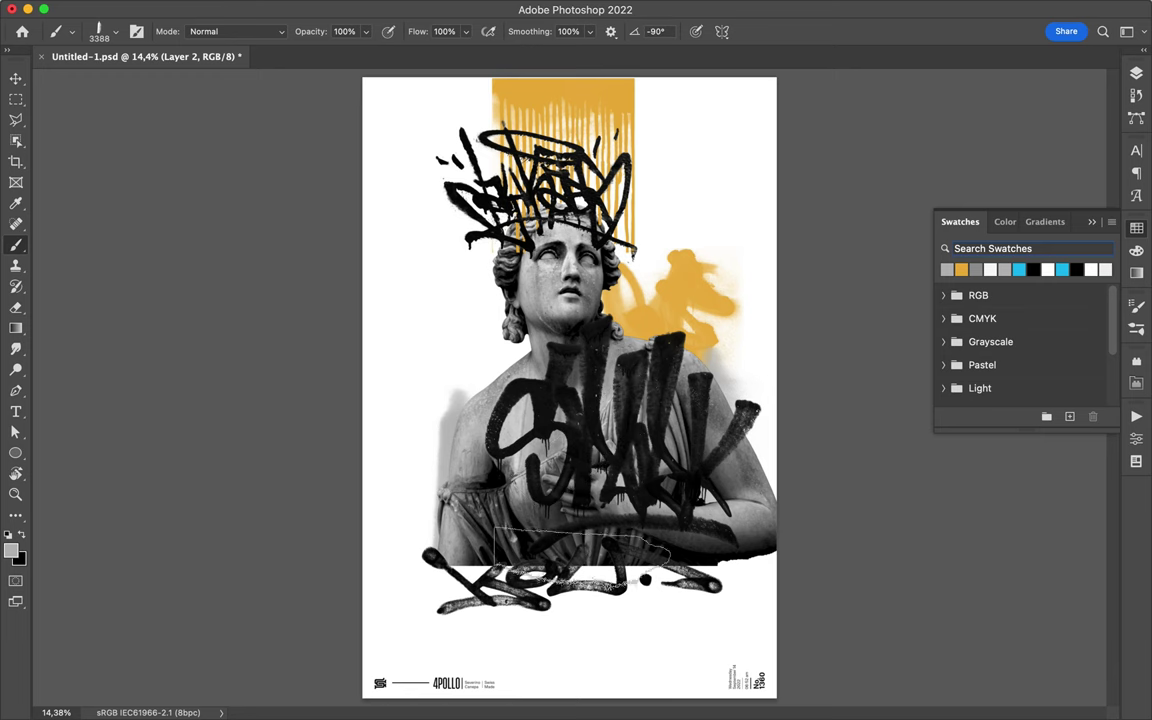
Step: Stamp light gray paint drips below the bust with the 3120 px brush 44 and return to the Move tool
right_click(556, 464)
scroll(716, 540, down, 3)
scroll(716, 540, down, 2)
scroll(720, 585, down, 2)
click(720, 585)
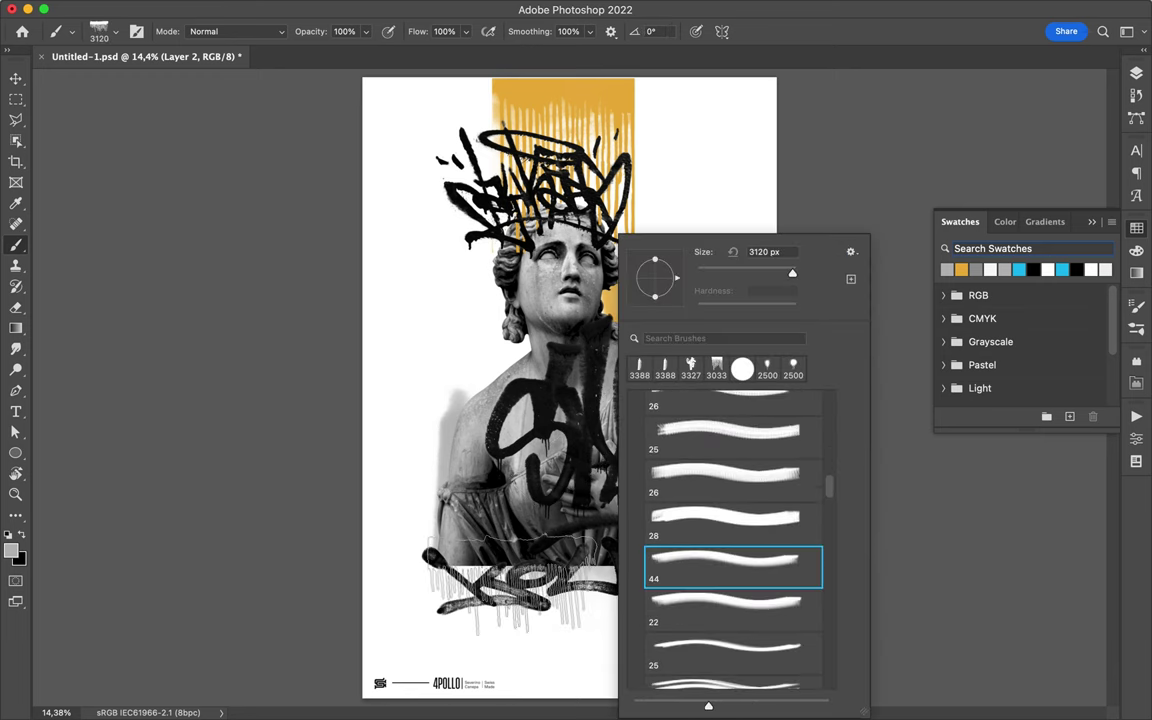
click(514, 586)
right_click(638, 580)
click(742, 608)
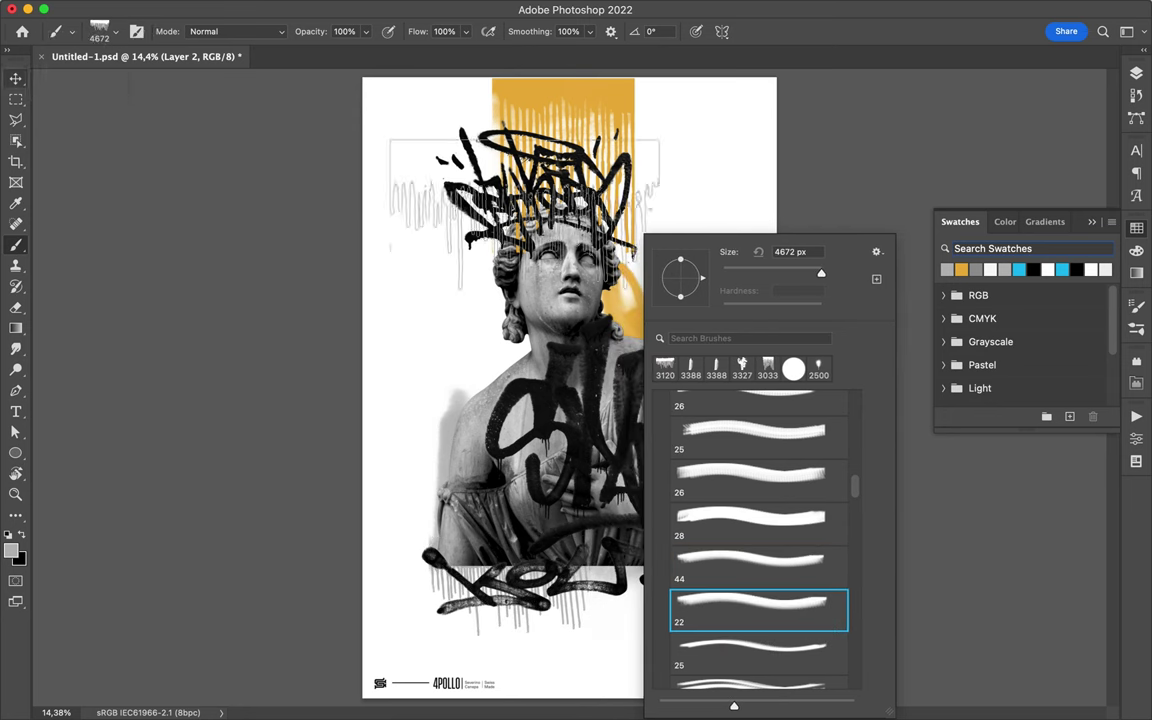
key(v)
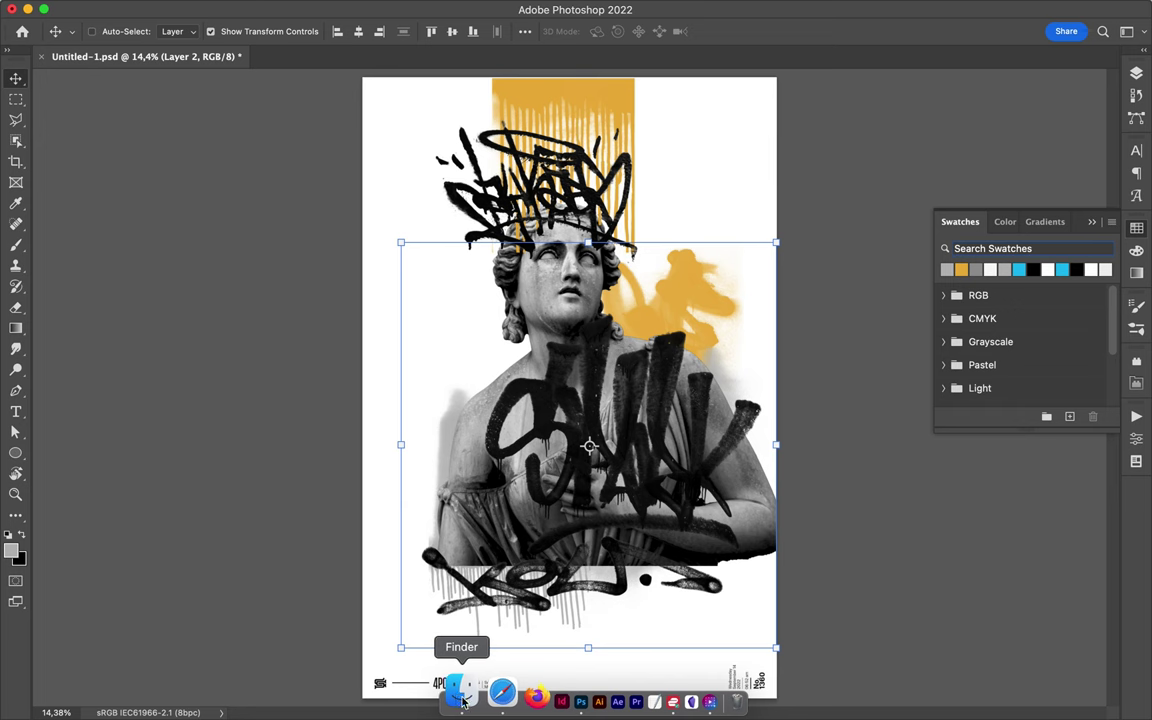
Step: Switch to Finder and select 15 - Botanicals.png in the 03 - Botanicals folder
click(462, 698)
click(866, 112)
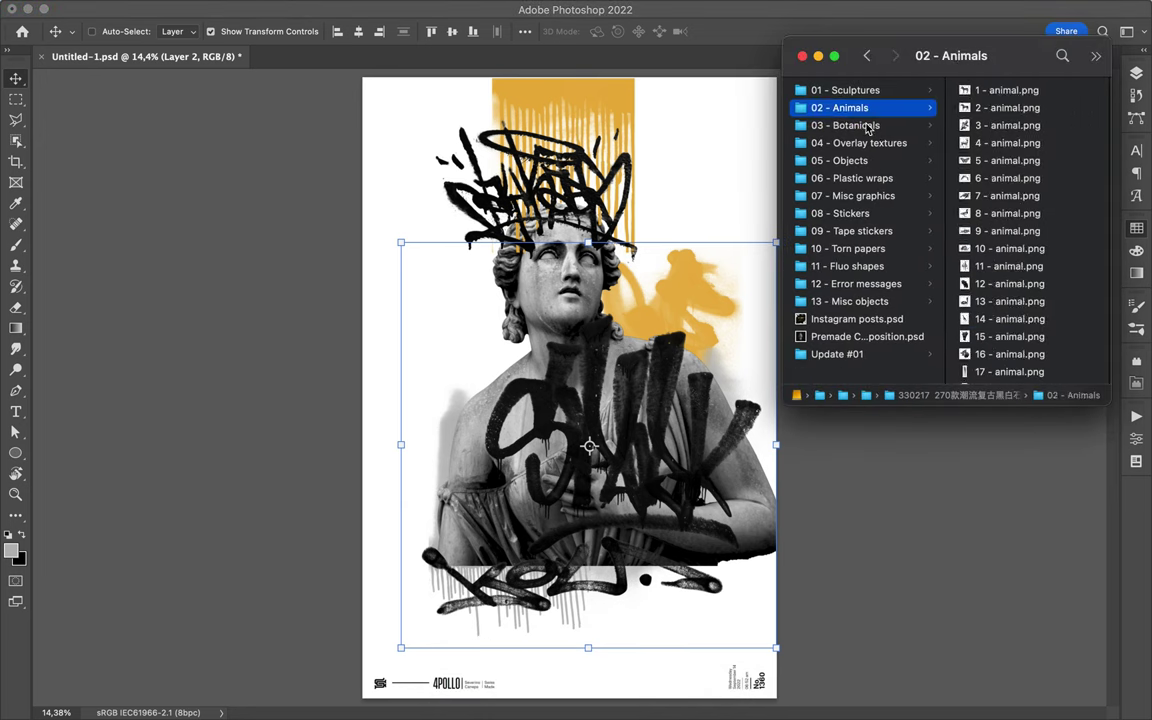
click(867, 125)
click(1000, 232)
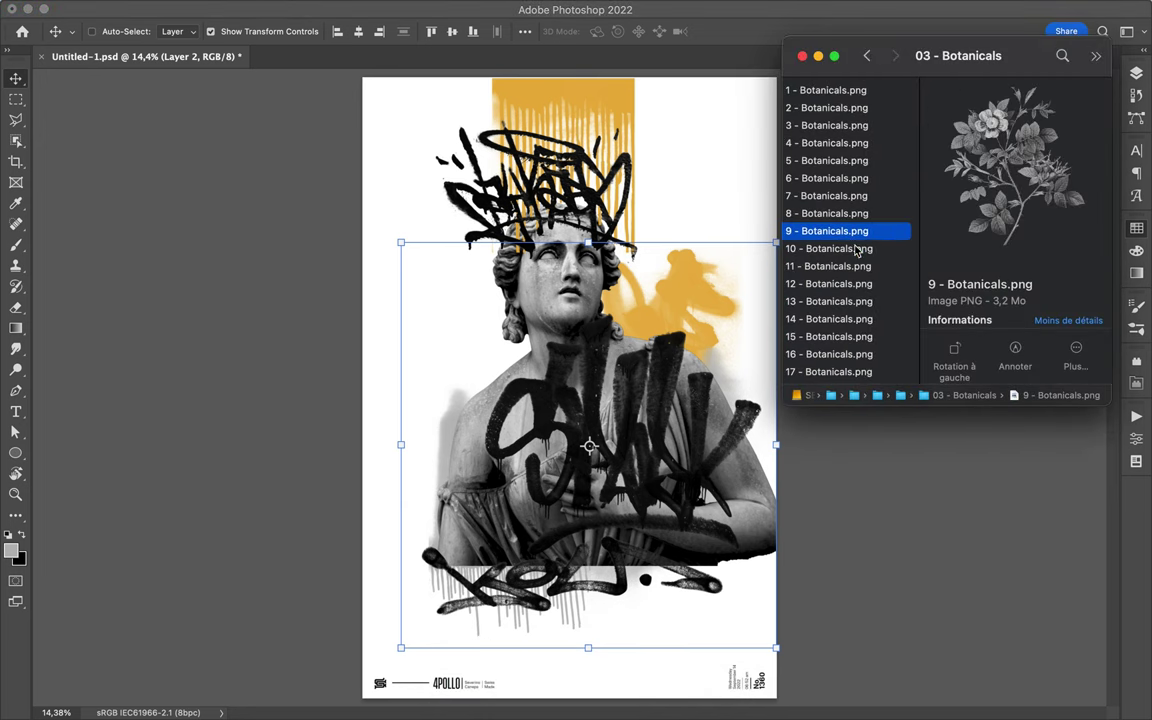
key(Down)
key(Down)
key(Down)
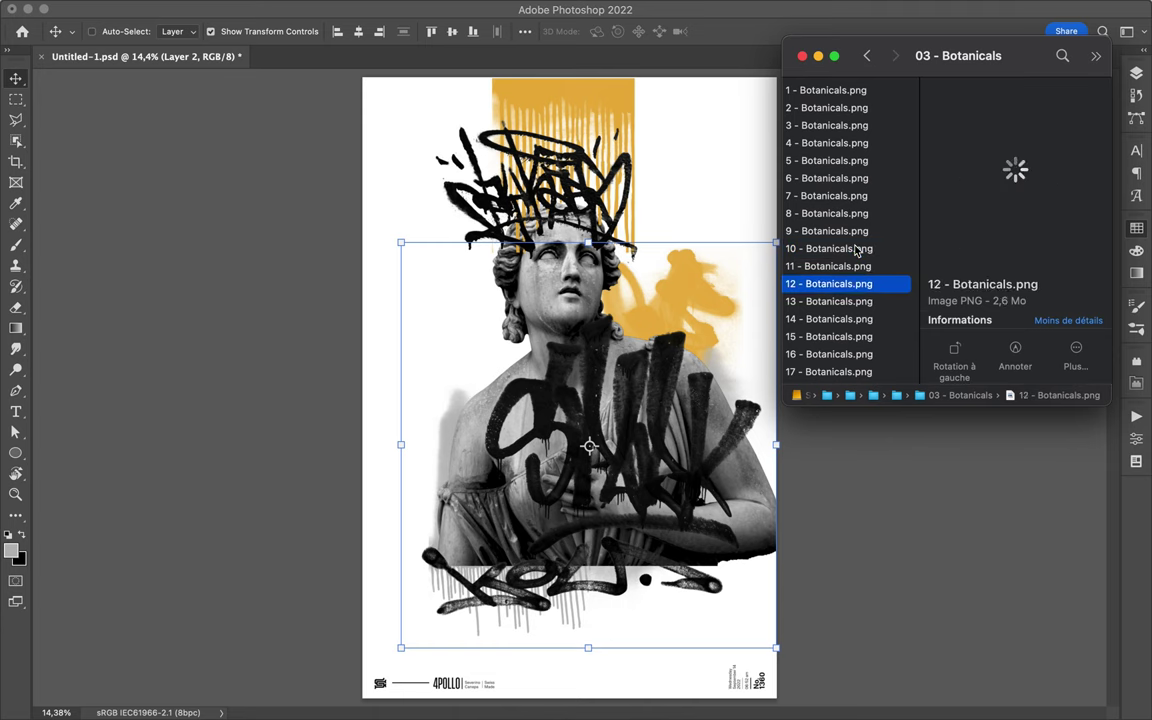
key(Down)
key(Down)
key(Down)
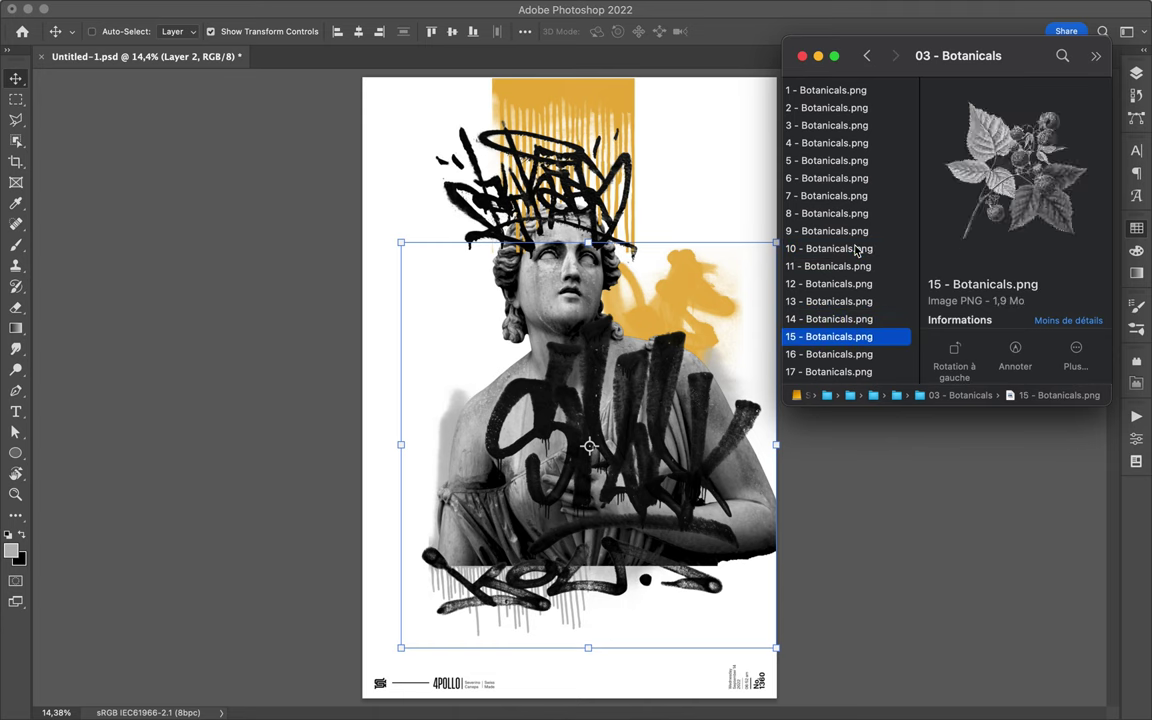
Step: Place the leafy branch small above the left shoulder on the poster, rotated -16.3 degrees
mouse_move(510, 358)
mouse_down()
mouse_move(504, 342)
mouse_move(497, 354)
mouse_up()
drag(592, 382, 490, 355)
mouse_move(502, 308)
mouse_down()
mouse_move(452, 316)
mouse_move(492, 311)
mouse_up()
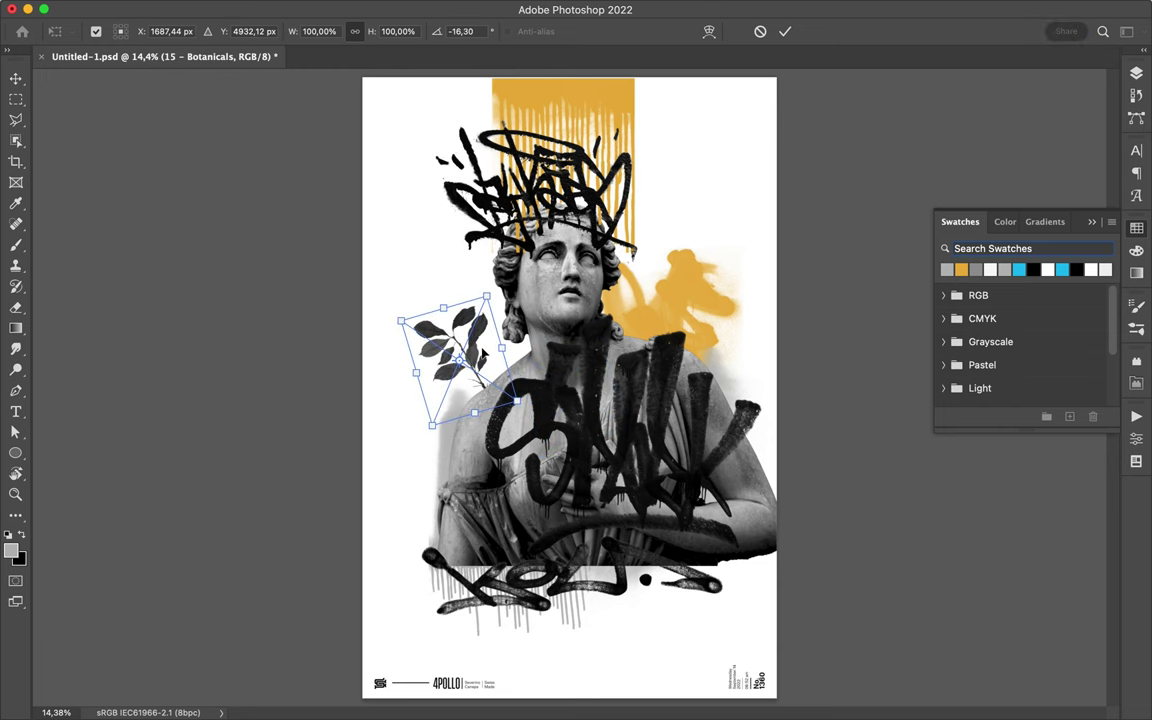
key(Return)
Step: Switch to Finder and preview further botanical images from 16 - Botanicals.png to 19 - Botanicals.png
click(463, 694)
scroll(872, 358, down, 5)
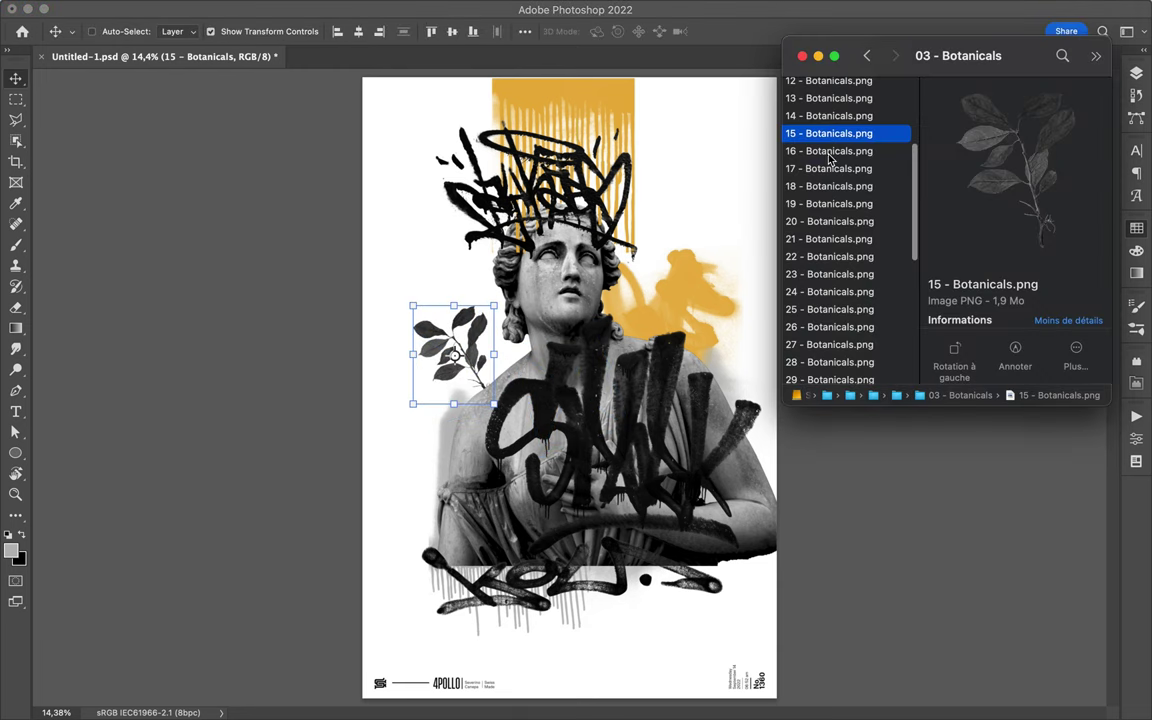
click(829, 156)
key(Down)
key(Down)
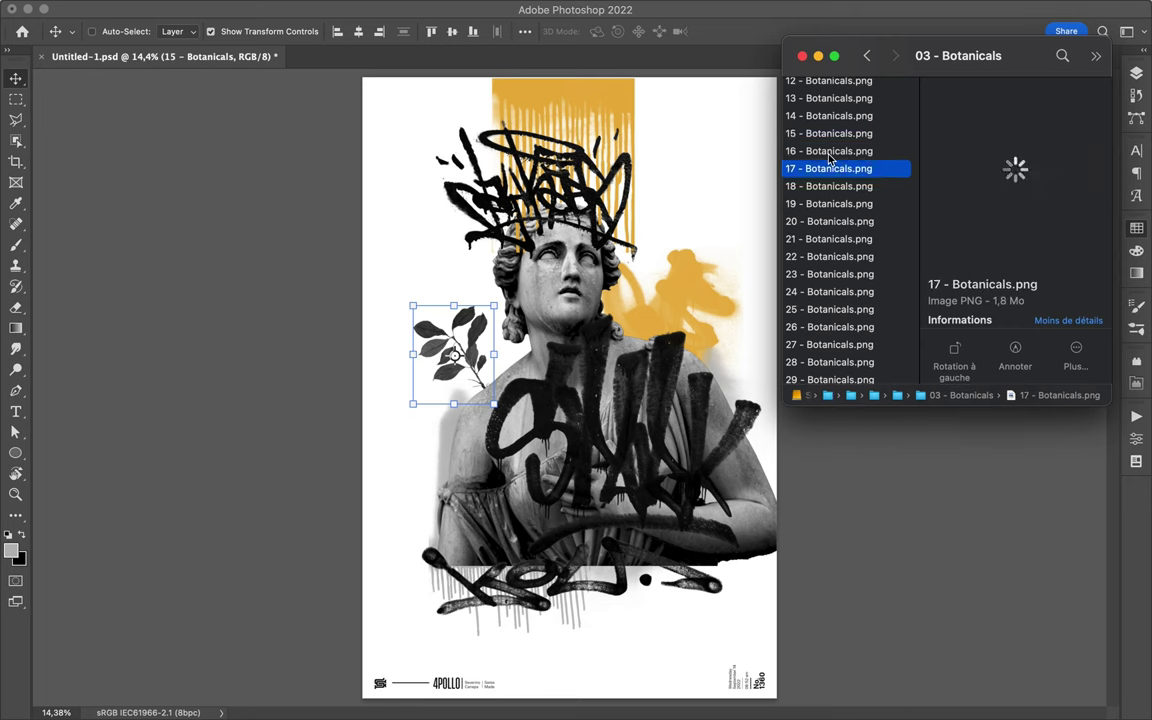
key(Down)
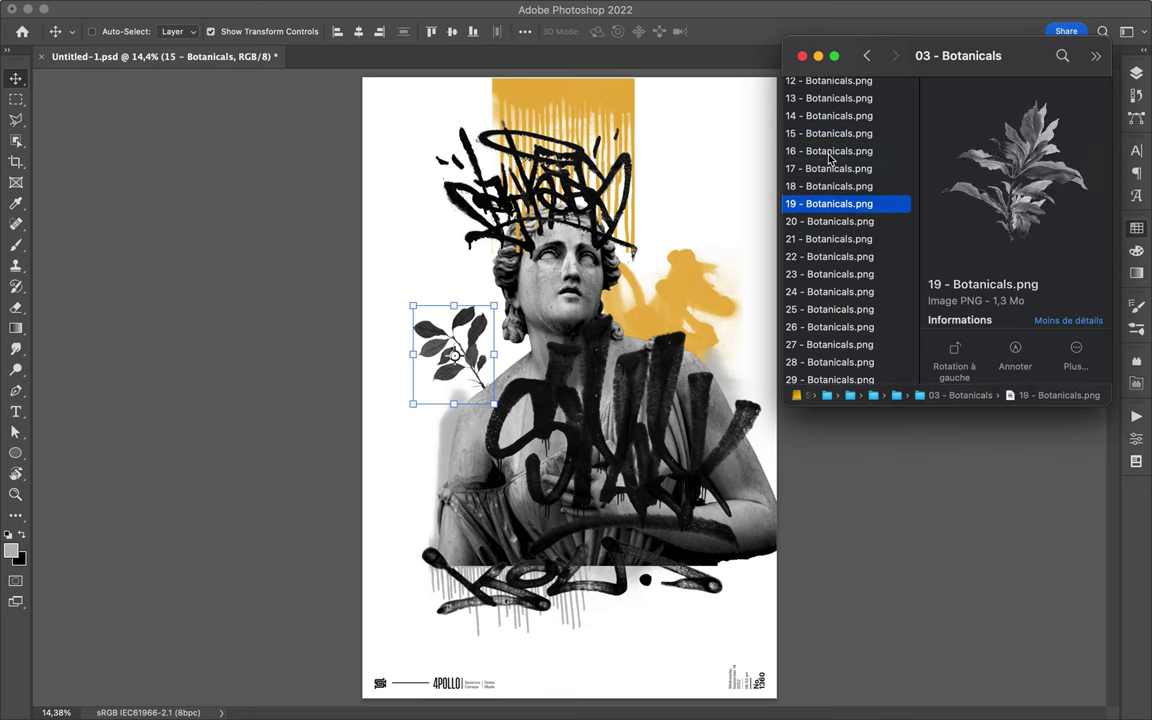
Step: Select the vinyl record image 19 - Objects.png in the 05 - Objects folder
key(Left)
key(Down)
key(Down)
click(1020, 319)
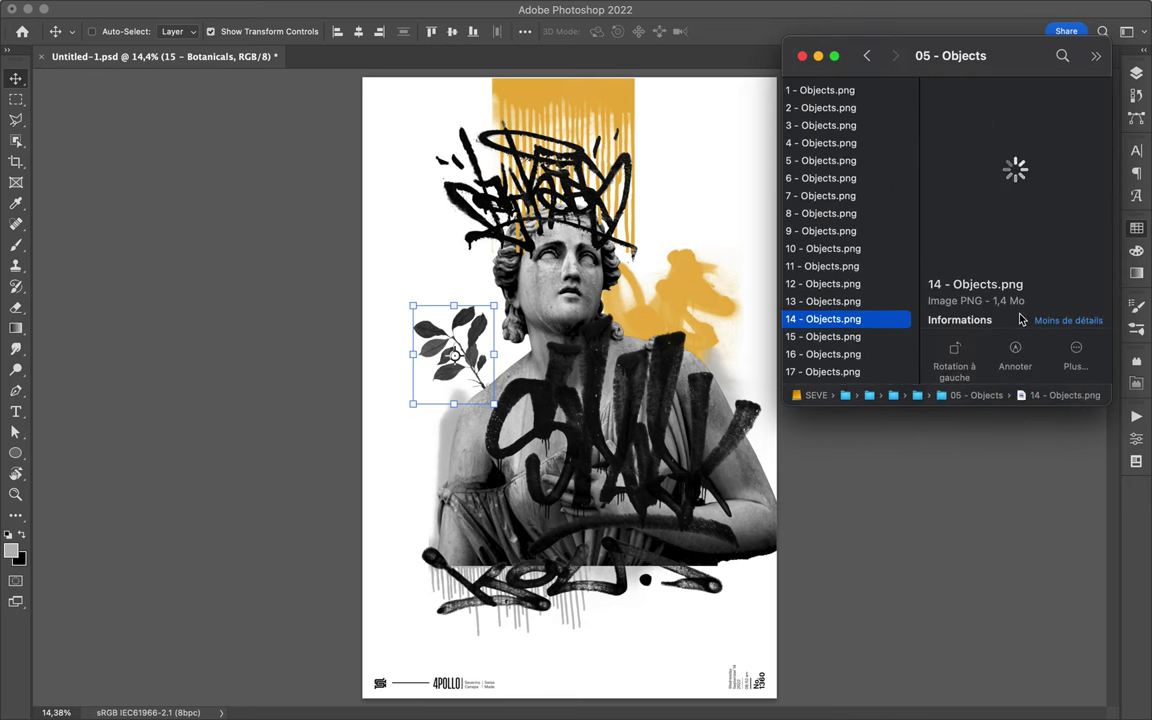
key(Down)
key(Down)
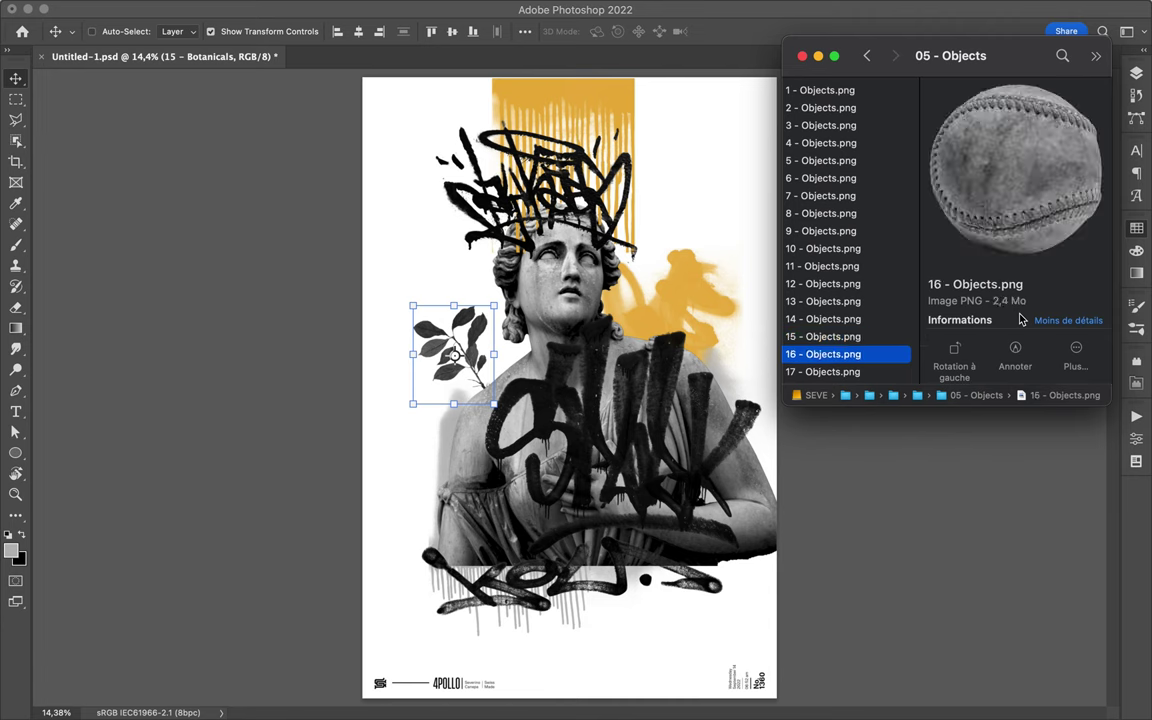
key(Down)
key(Down)
key(Down)
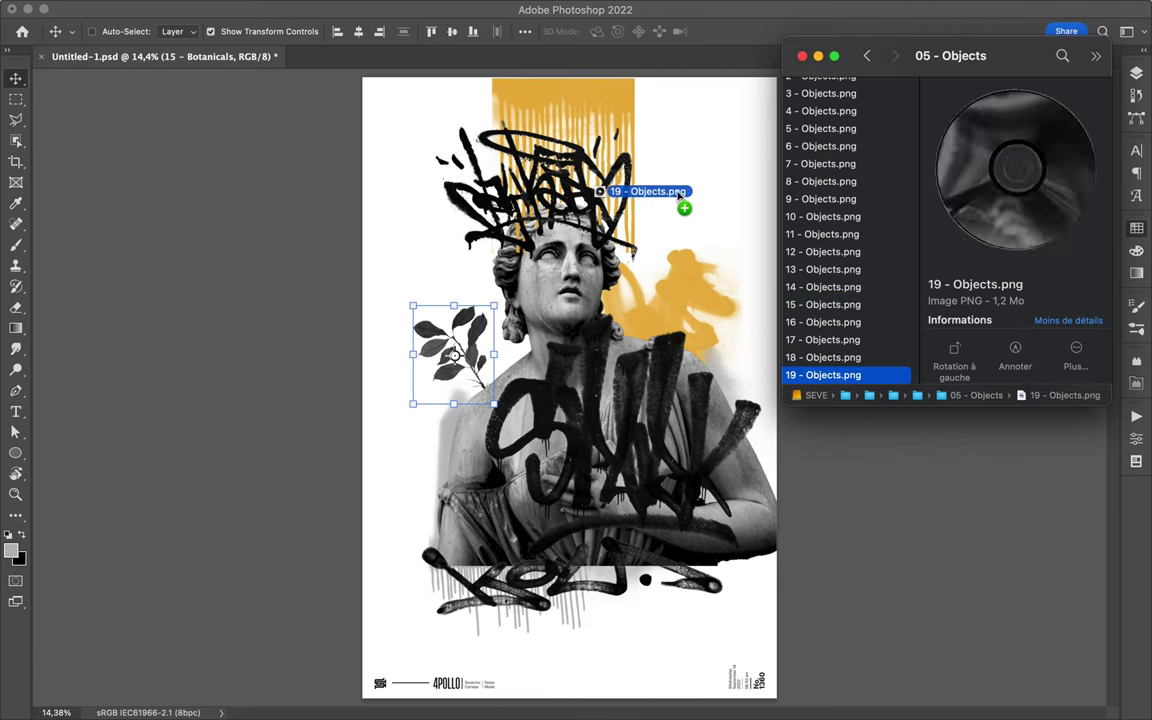
Step: Place the vinyl record on the poster, scale it down, and position it in the white area right of the orange drips
drag(658, 209, 679, 195)
drag(363, 594, 702, 255)
key(Return)
drag(740, 217, 685, 148)
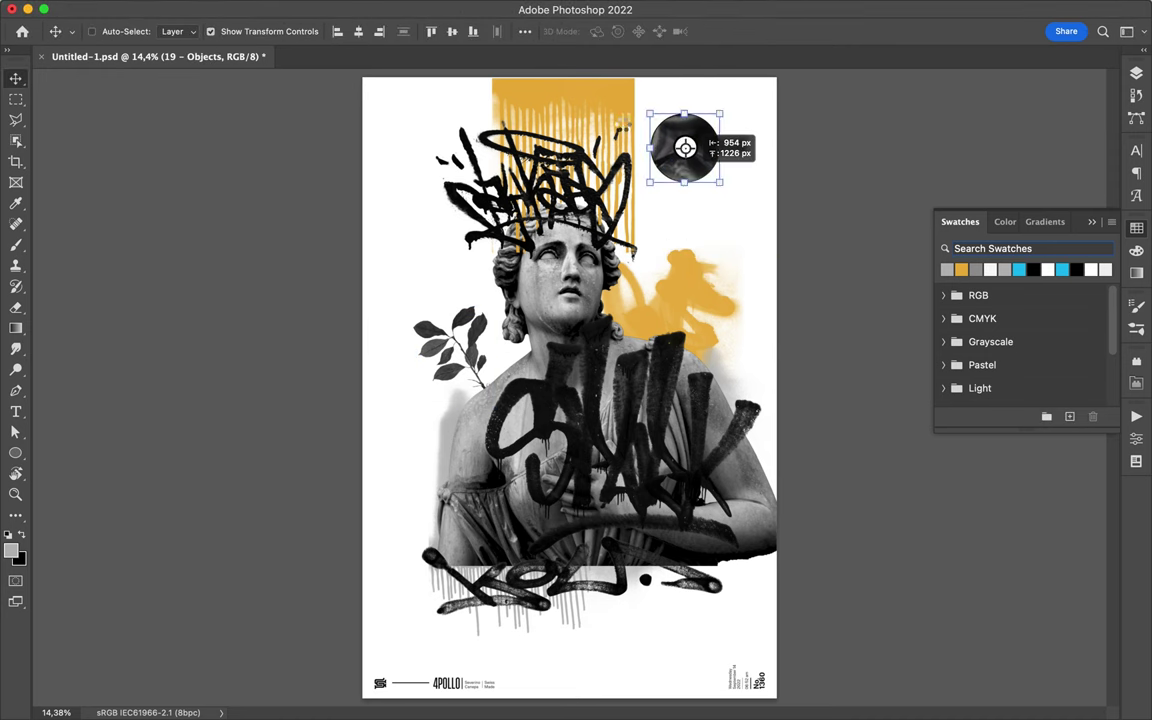
Step: Select the orange drips layer, then switch to Finder and go from the 05 - Objects folder to 07 - Misc graphics
click(604, 103)
click(468, 688)
scroll(836, 300, down, 3)
click(836, 283)
click(835, 291)
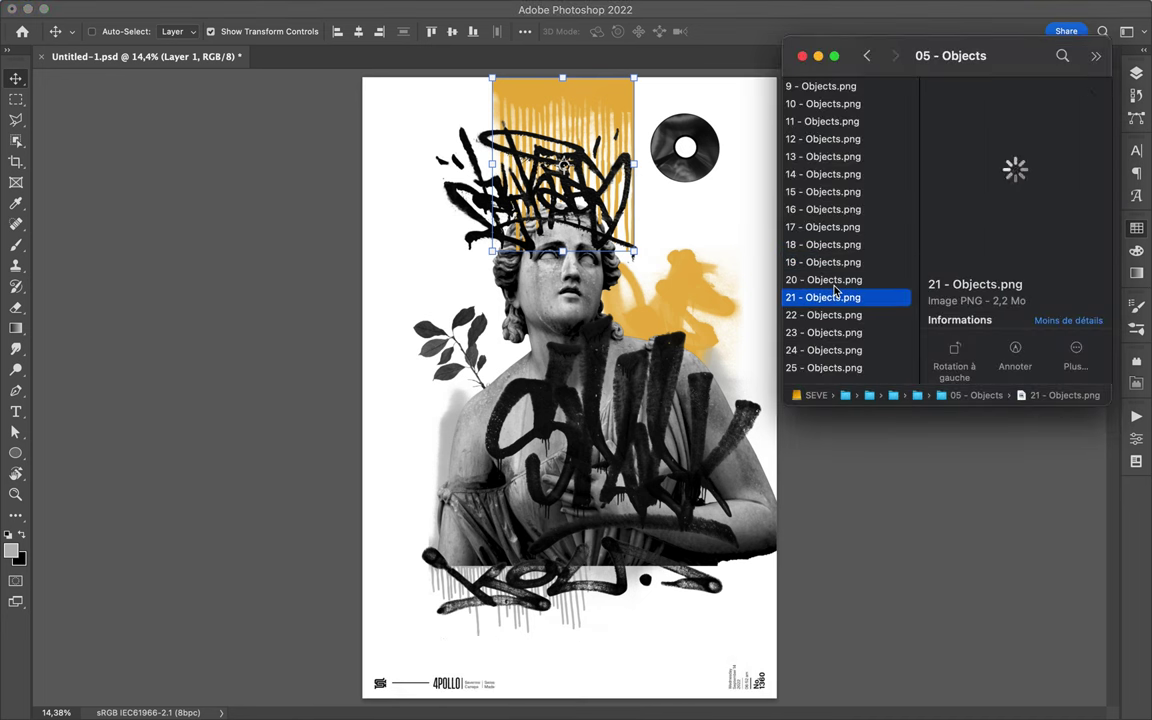
key(Down)
key(Down)
key(Down)
key(Left)
key(Down)
key(Down)
key(Right)
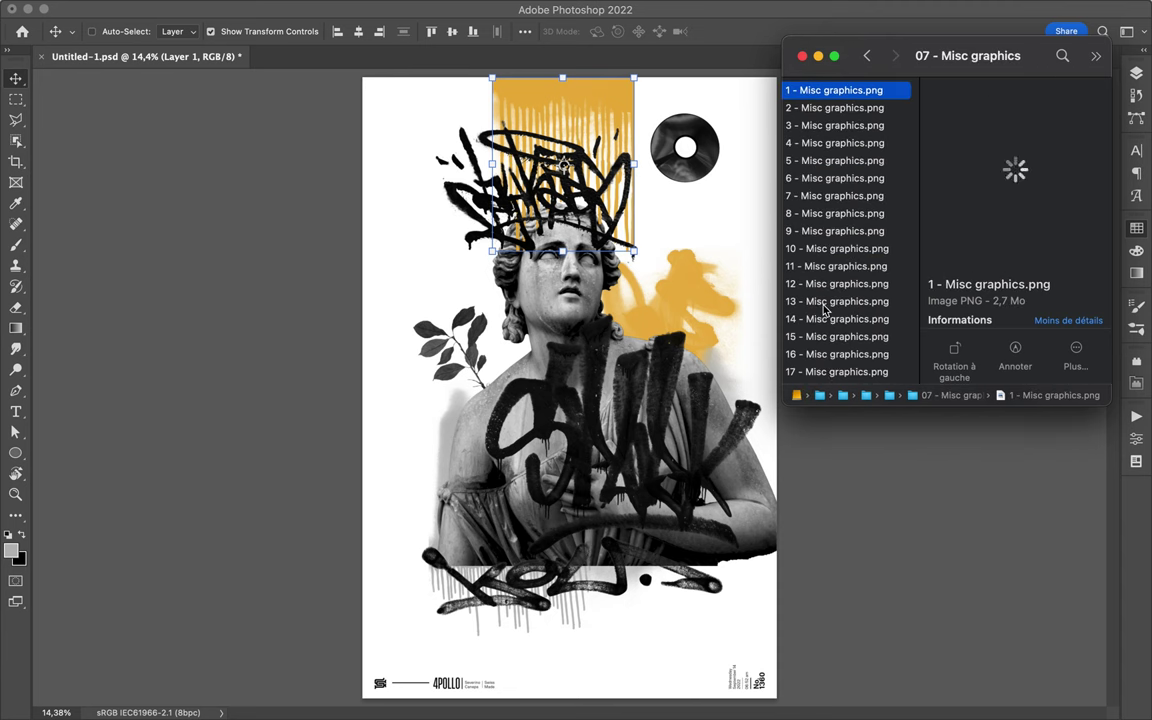
Step: Place the ONEWAY sign 17 - Misc graphics.png on the sculpture's lower arm at the left of the poster
click(820, 371)
key(Down)
key(Down)
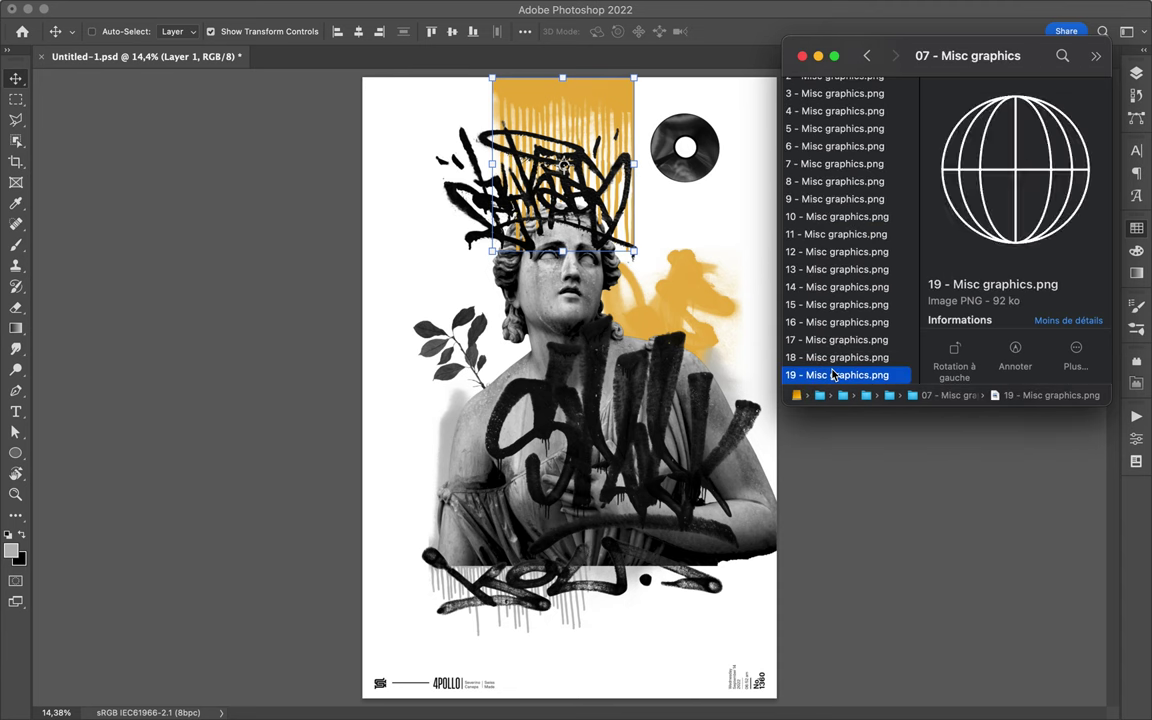
key(Down)
key(Up)
key(Up)
key(Up)
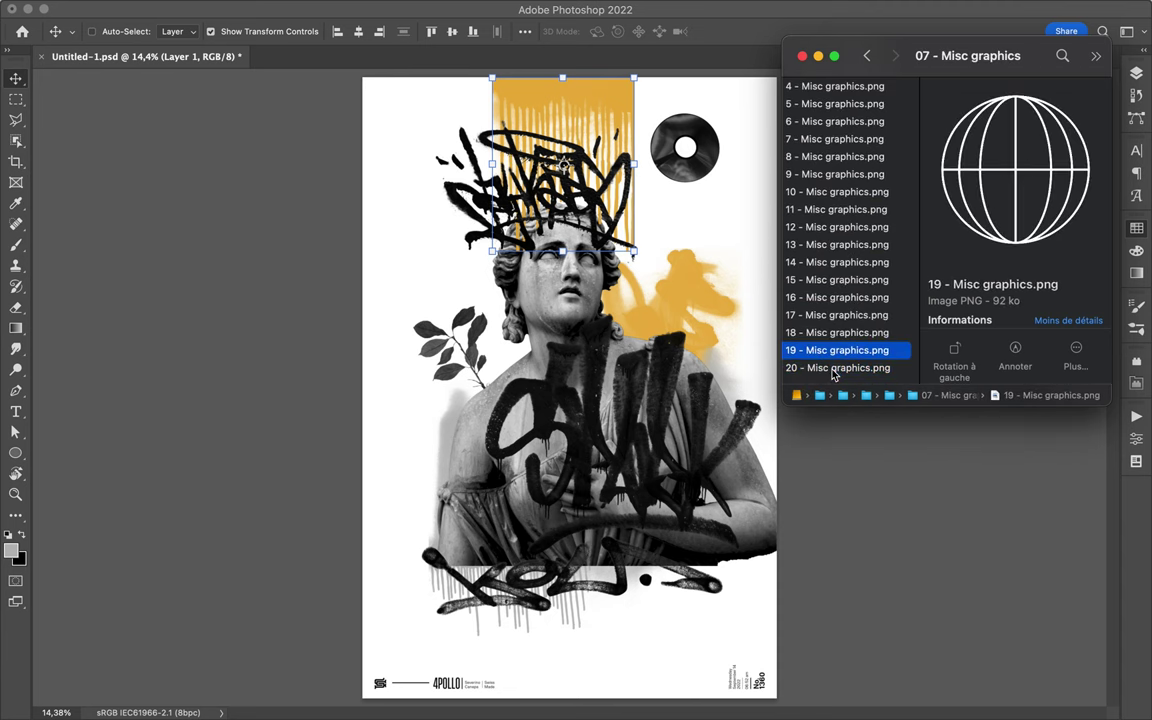
drag(849, 317, 523, 533)
Step: Switch to Finder and select 4 - Tape stickers.png in the 09 - Tape stickers folder
click(462, 697)
scroll(826, 227, left, 4)
click(907, 215)
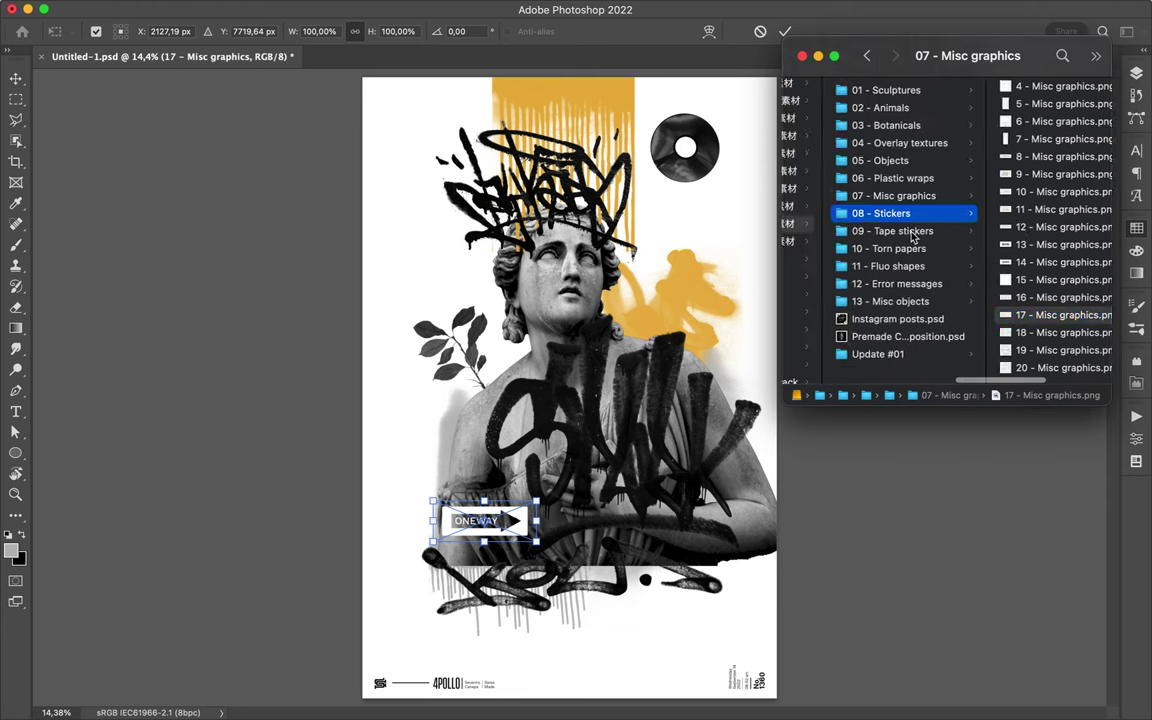
click(897, 231)
click(1021, 147)
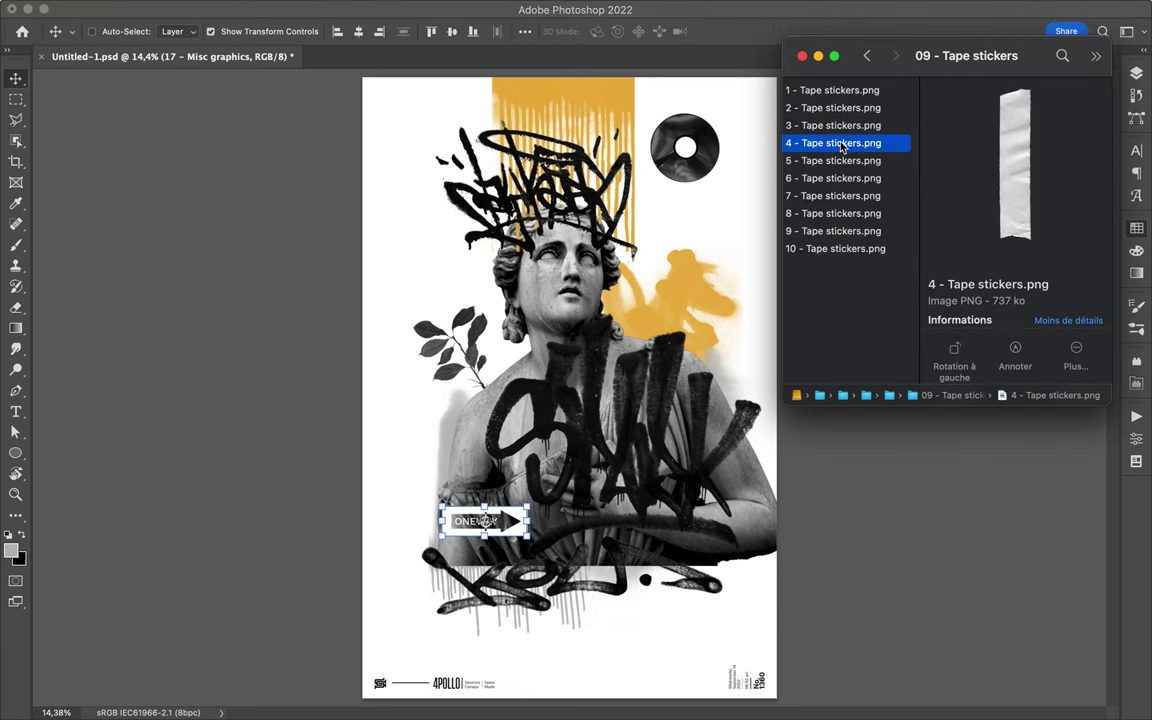
Step: Place the tape strip on the poster, tilt it diagonally, and position it on the sculpture's upper arm above the ONEWAY sign
drag(841, 147, 614, 358)
key(Return)
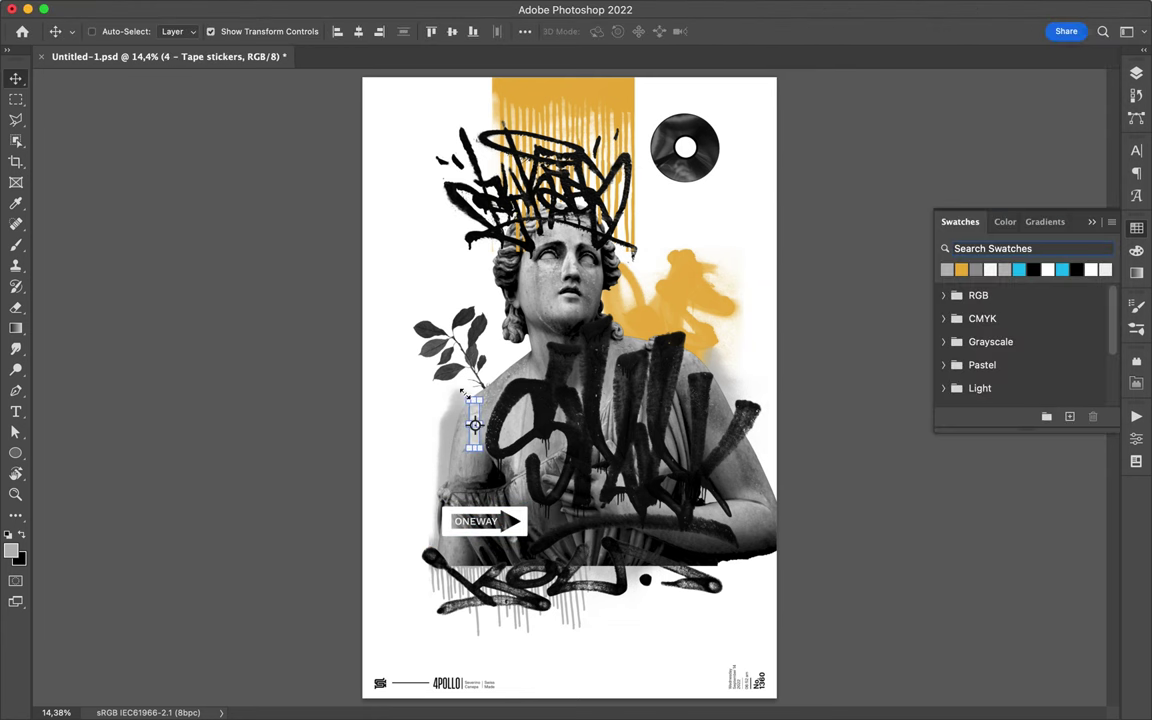
drag(470, 385, 450, 393)
key(Return)
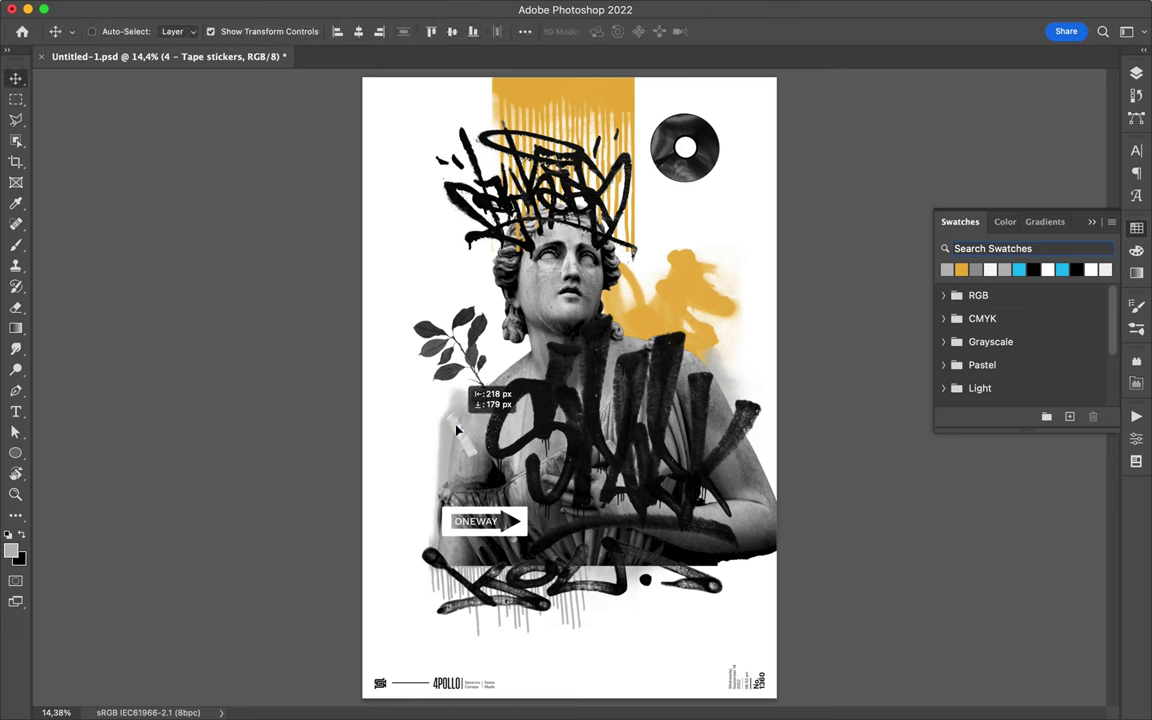
Step: Switch to Finder and select the crumpled paper 8 - Torn papers.png in the 10 - Torn papers folder
click(455, 690)
scroll(838, 265, left, 3)
click(829, 250)
click(991, 214)
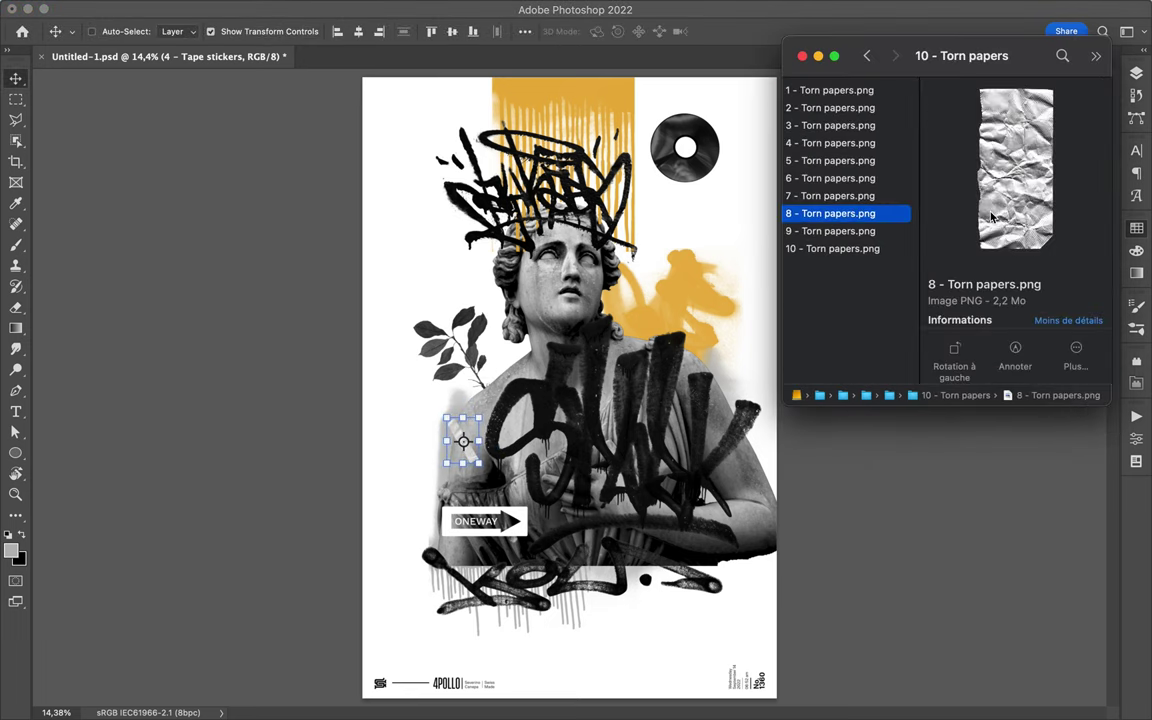
Step: Place the torn paper small on the sculpture's right chest area and move its layer directly below 1 - handwriting
drag(948, 192, 678, 425)
key(Return)
click(1137, 82)
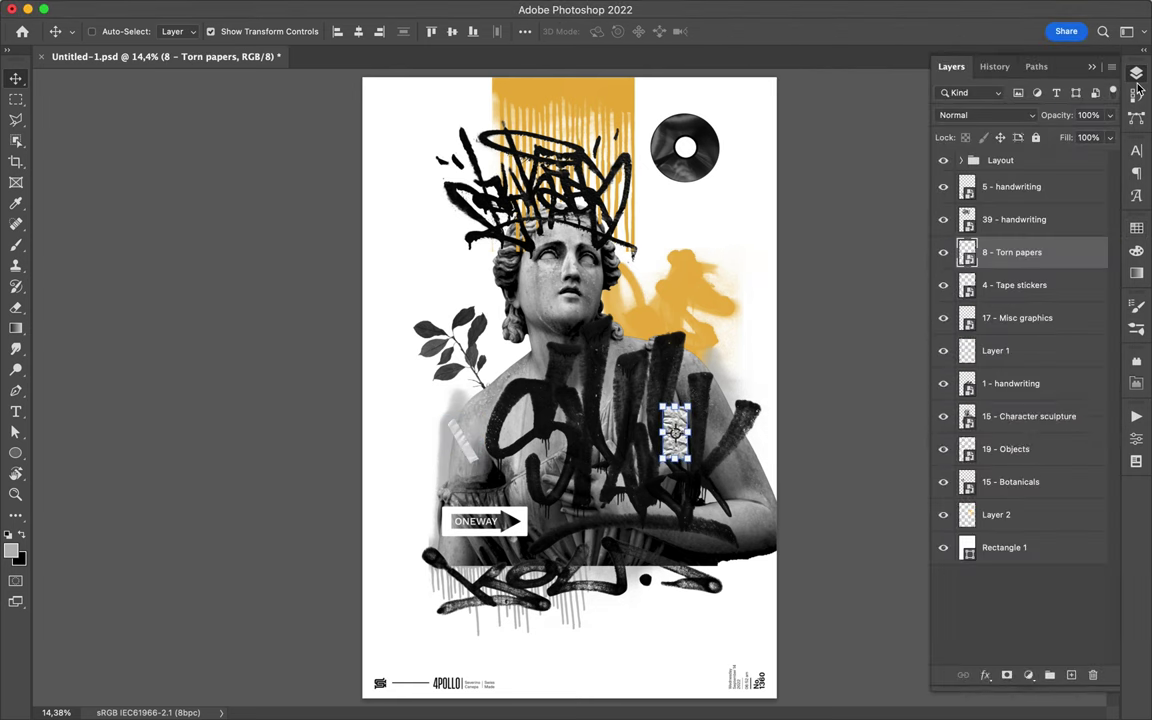
drag(1082, 263, 1060, 431)
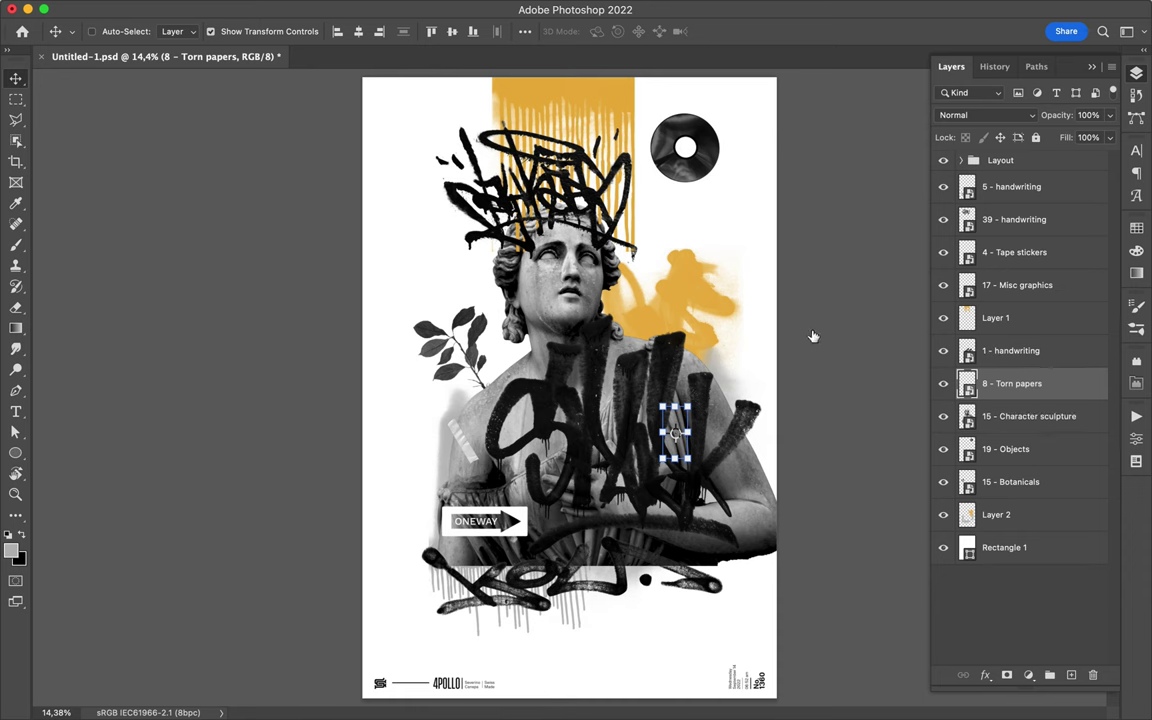
Step: Switch to Finder and preview the torn paper images from 10 - Torn papers.png back to 2 - Torn papers.png
click(453, 689)
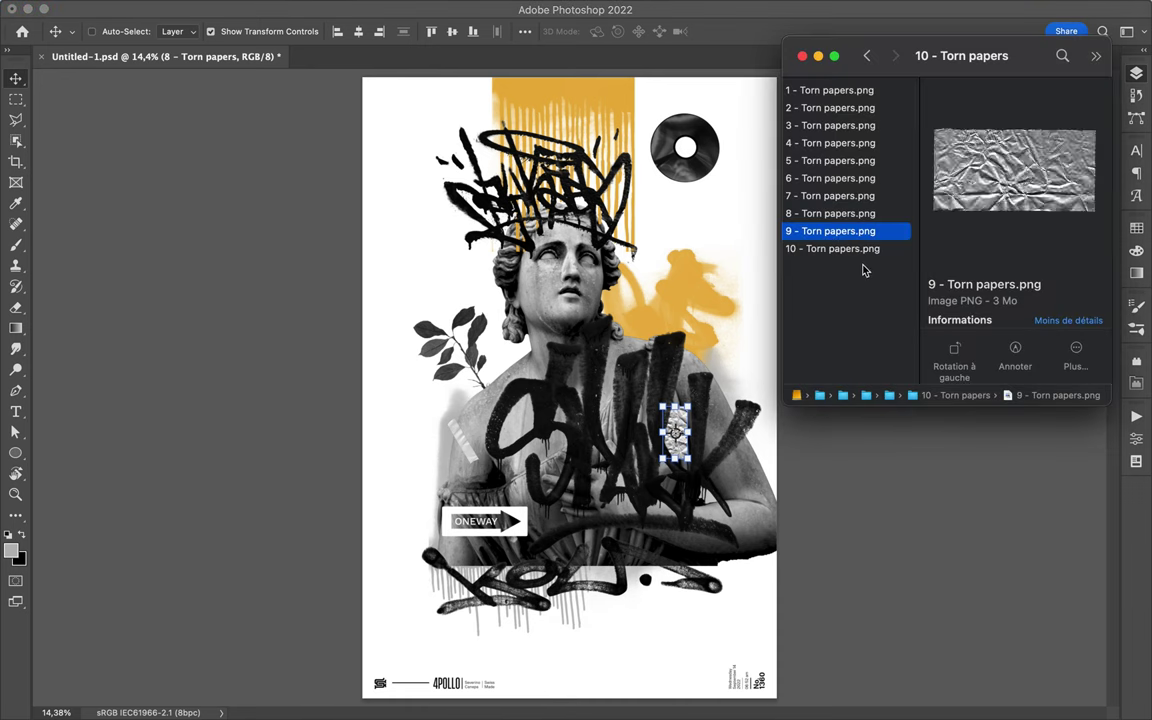
click(853, 250)
key(super+3)
key(Up)
key(Up)
key(Up)
key(Up)
key(Up)
key(Up)
key(Up)
key(Up)
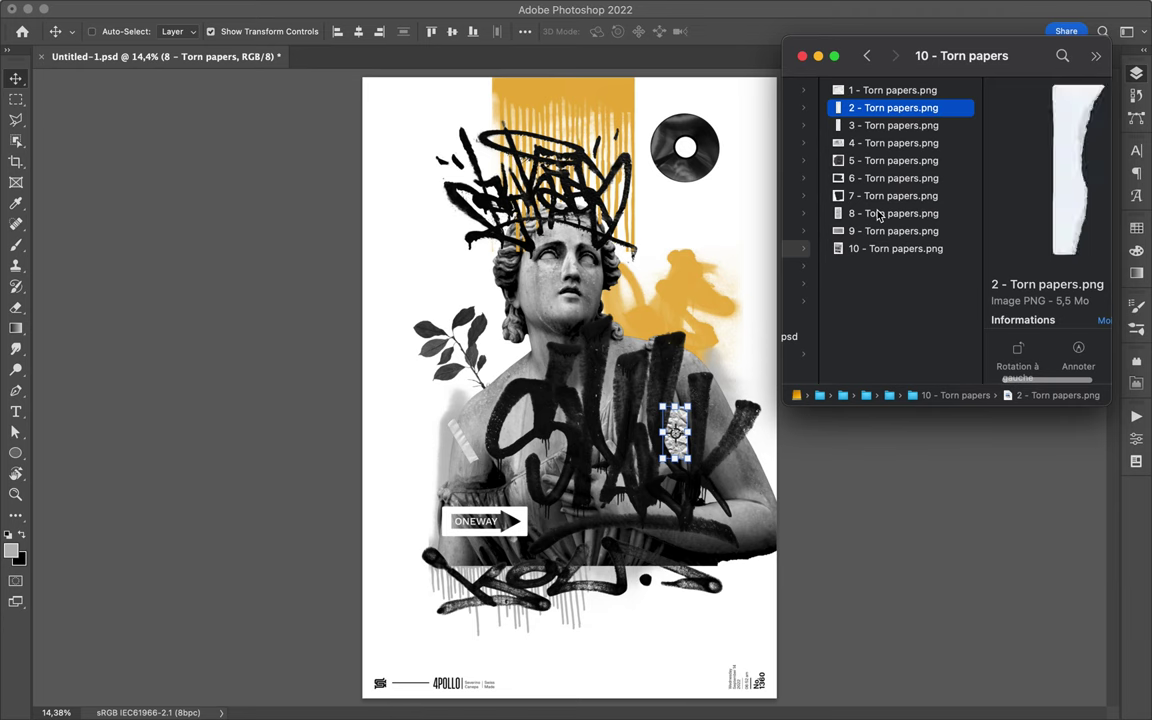
Step: Open the 13 - Misc objects folder and preview its images down to 9 - Misc objects.png
key(Left)
key(Down)
key(Down)
key(Down)
key(Right)
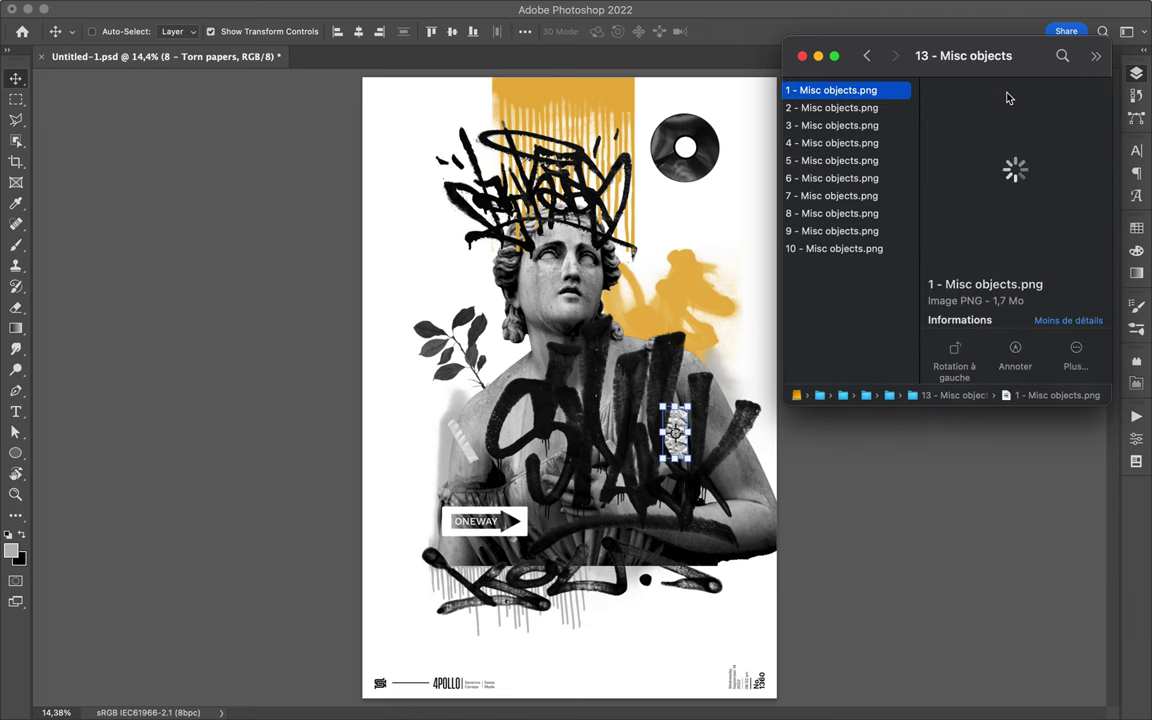
key(Down)
key(Down)
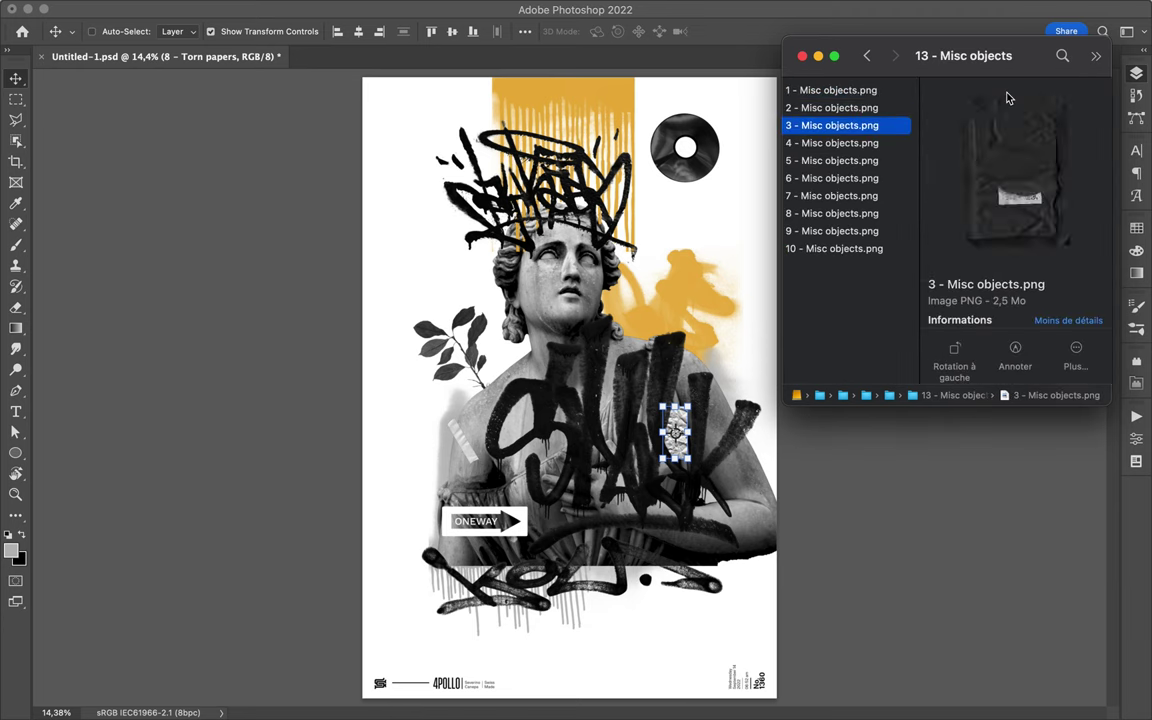
key(Down)
key(Down)
key(Down)
key(Down)
key(Down)
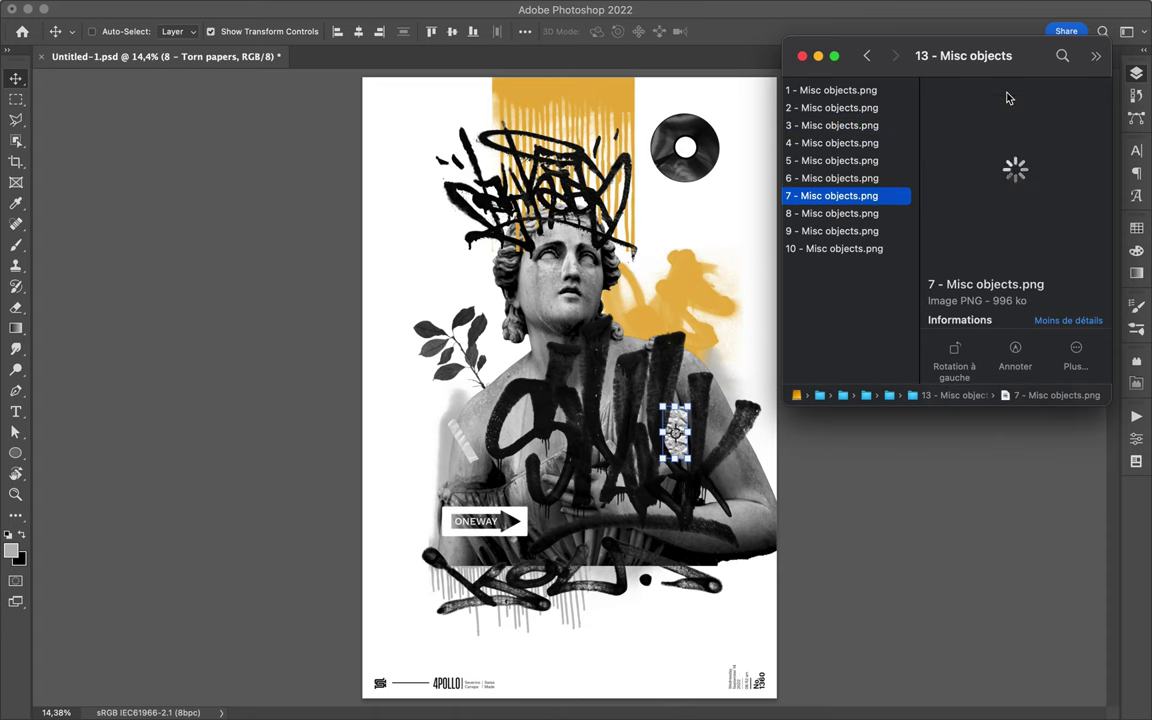
key(Down)
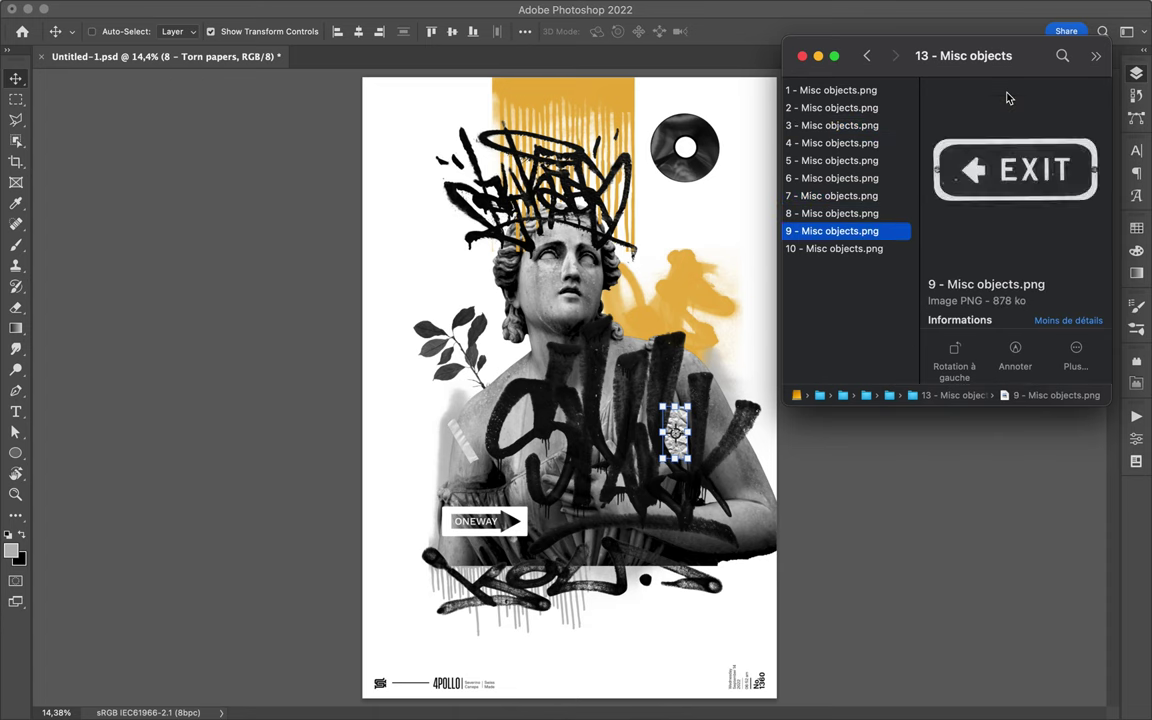
Step: Try placing the EXIT sign 9 - Misc objects.png on the sculpture's chest, and delete it
drag(778, 264, 738, 338)
drag(367, 379, 697, 515)
key(Return)
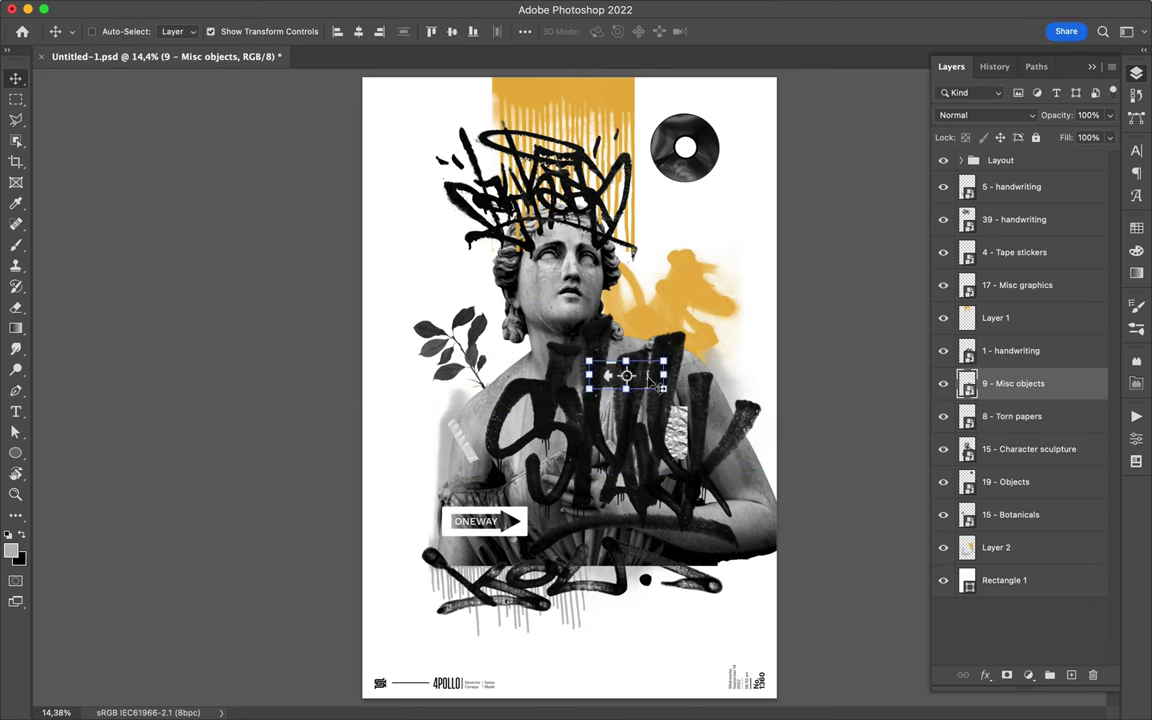
key(BackSpace)
Step: Switch to Finder and select 4 - objects.png in the Update #01 folder
click(458, 690)
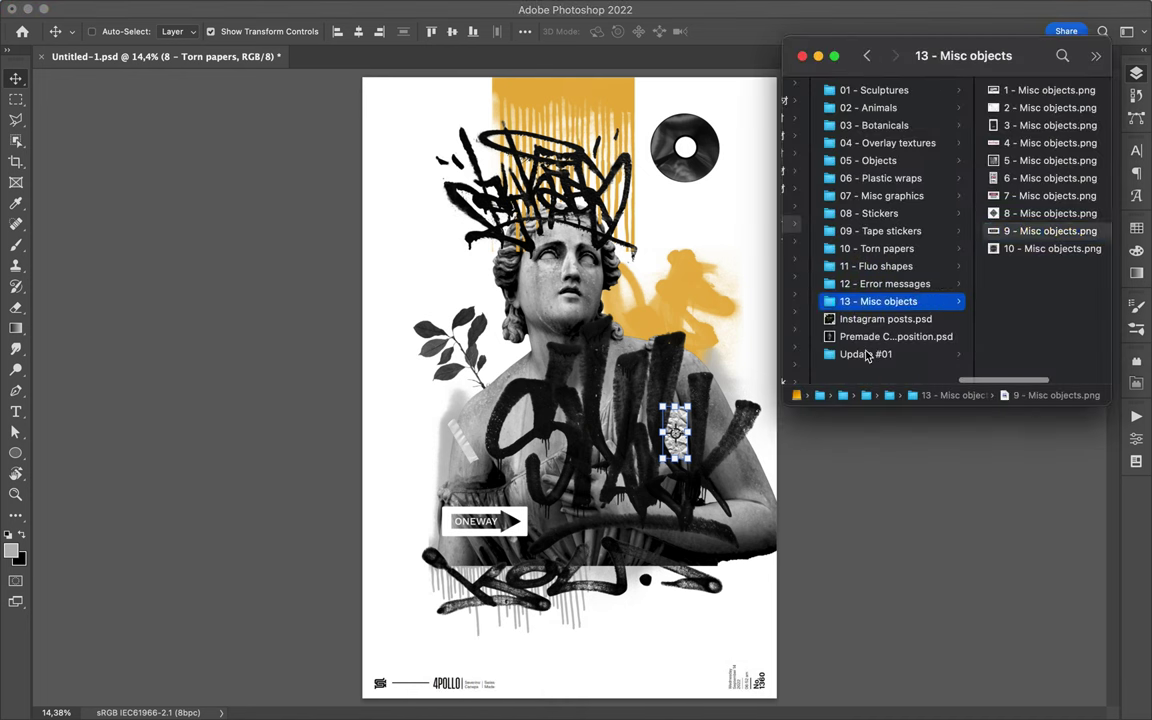
click(866, 354)
click(1020, 125)
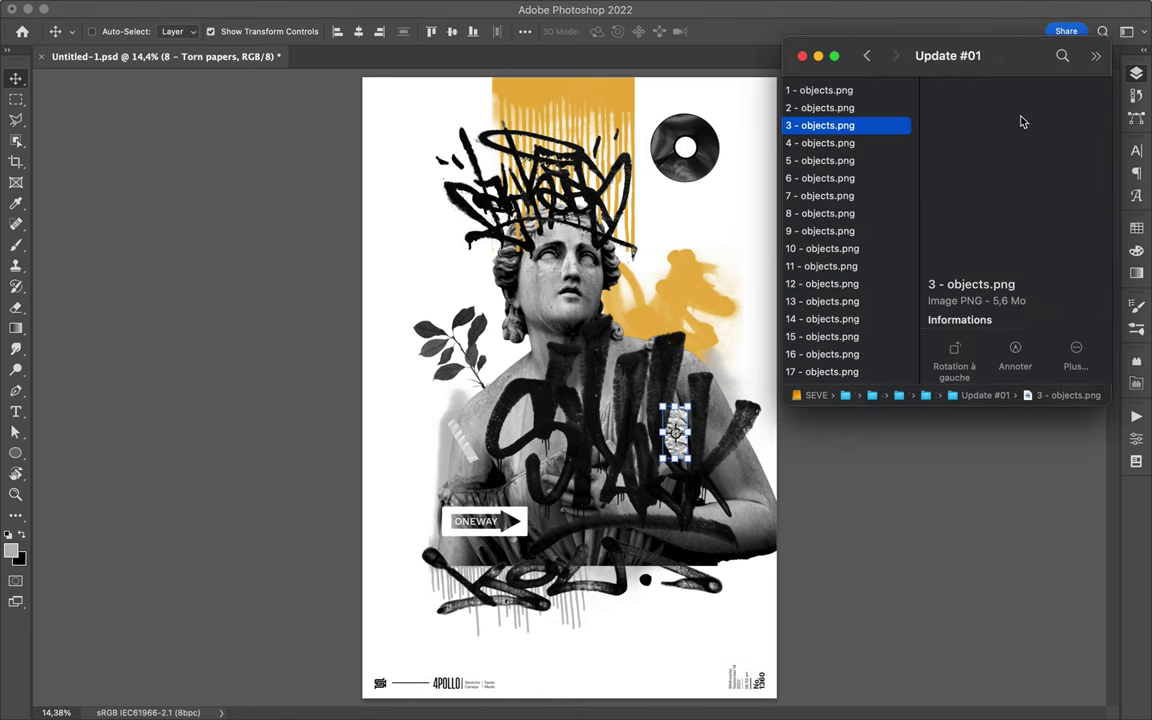
click(856, 146)
Step: Place the skyscraper image 4 - objects.png at 64.80% scale in the centre of the poster
drag(839, 143, 585, 308)
drag(675, 430, 675, 430)
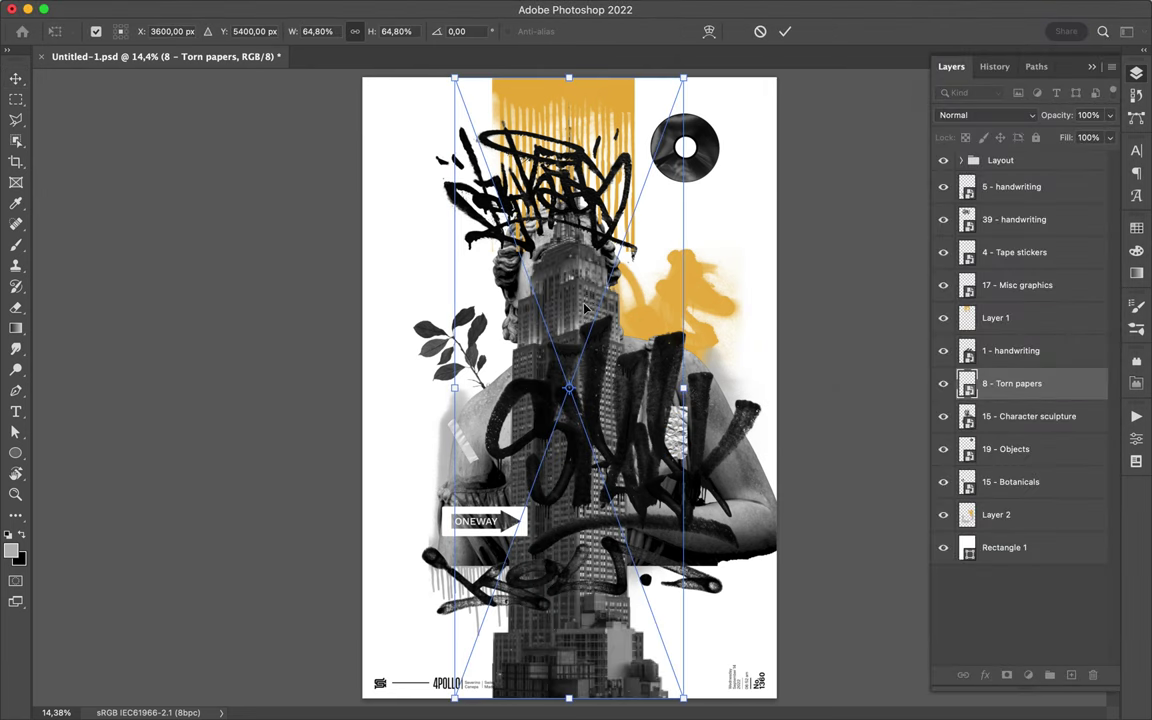
key(Return)
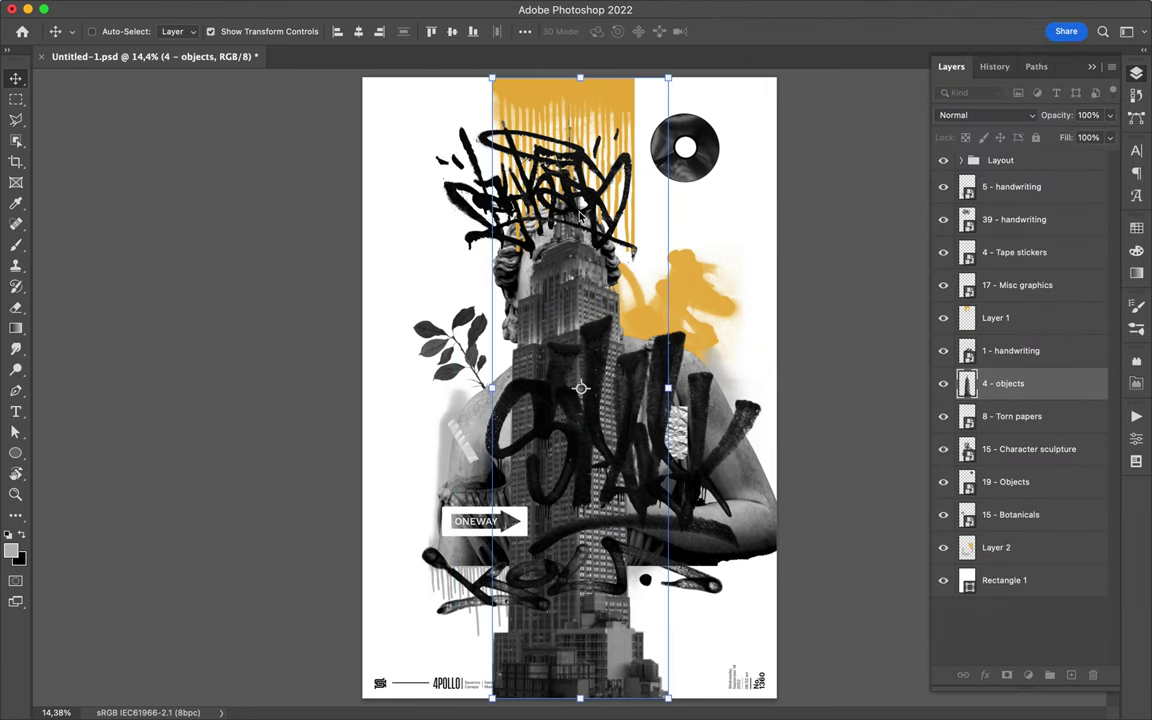
Step: Scale the skyscraper down to 48.72% and position it over the centre of the sculpture's torso
drag(578, 150, 583, 243)
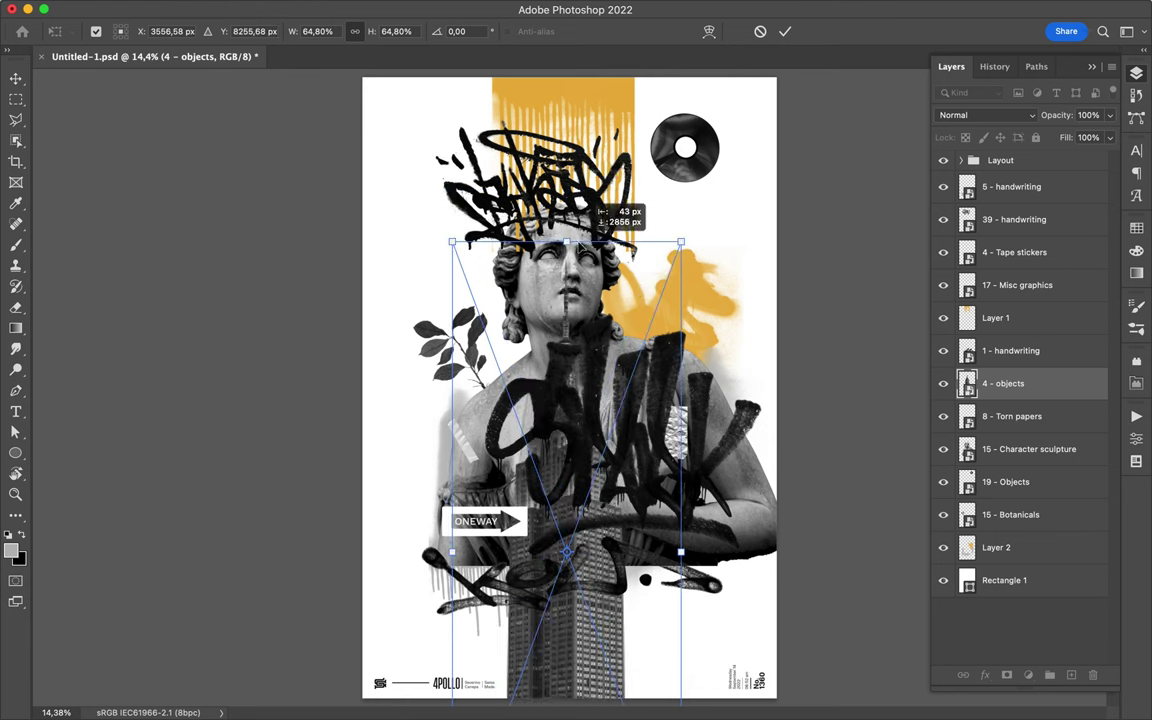
key(Return)
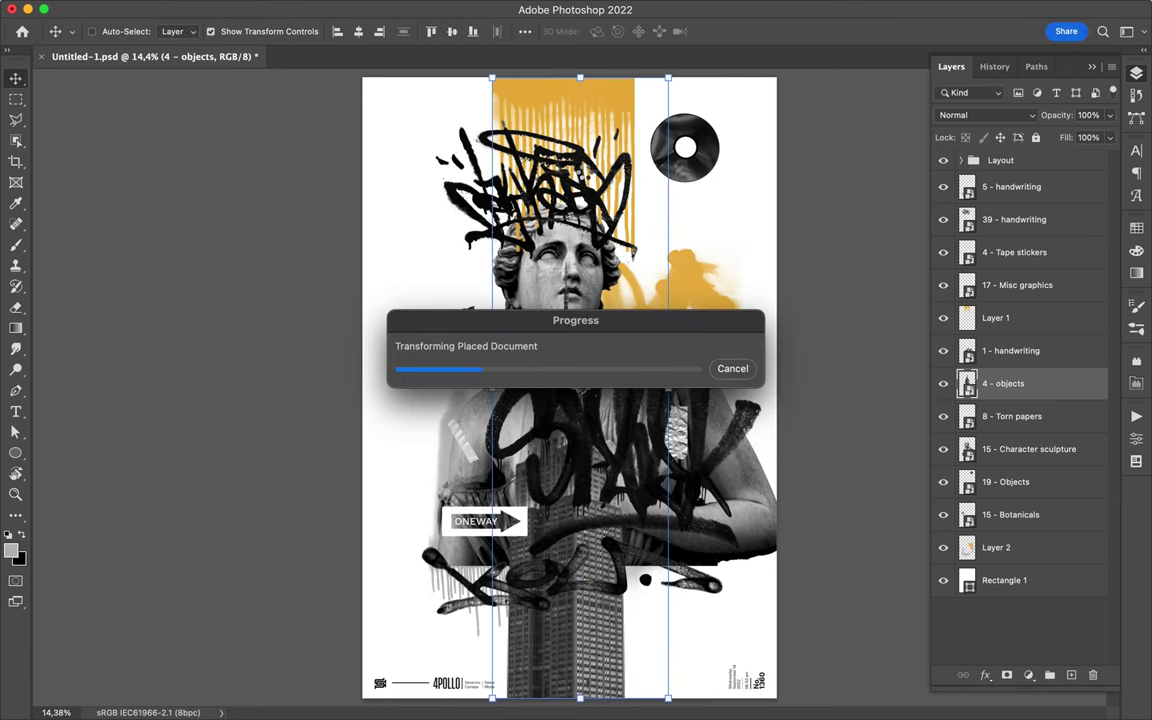
mouse_move(578, 242)
mouse_down()
mouse_move(570, 405)
mouse_move(550, 500)
mouse_move(565, 482)
mouse_move(578, 242)
mouse_up()
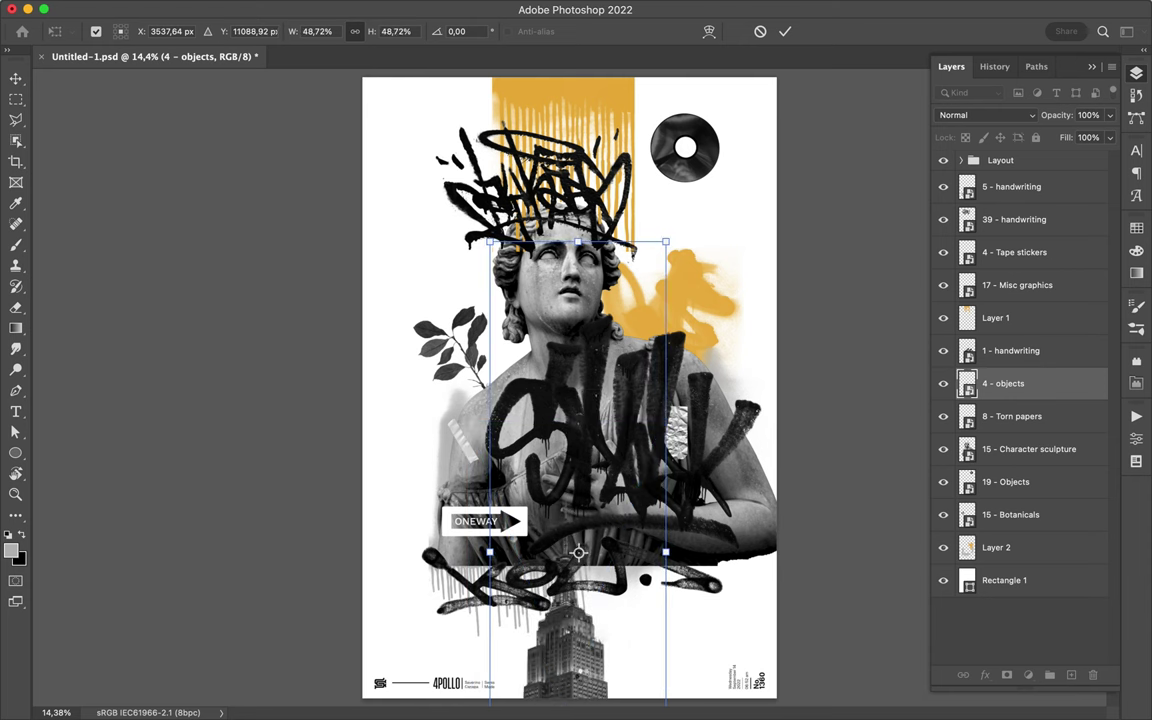
key(Return)
drag(550, 690, 562, 436)
drag(565, 481, 558, 390)
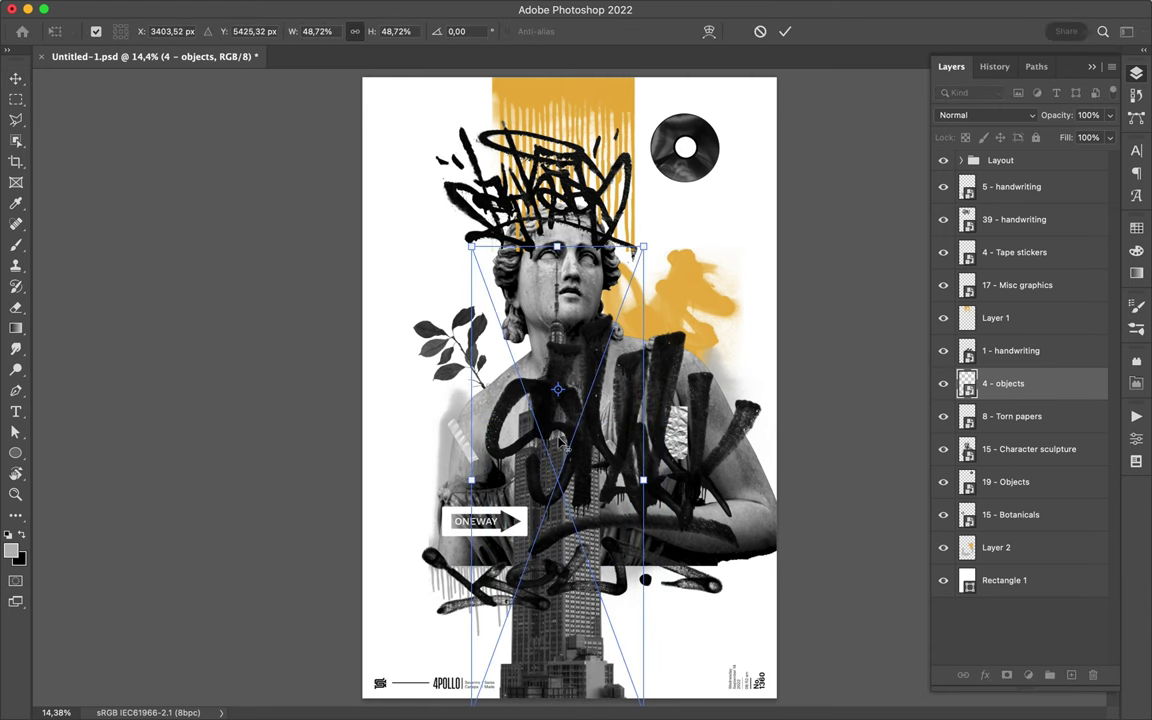
key(Return)
key(Return)
Step: Try the skyscraper in the poster's lower left area with its layer below 8 - Torn papers
key(ctrl+t)
drag(557, 580, 442, 615)
key(Return)
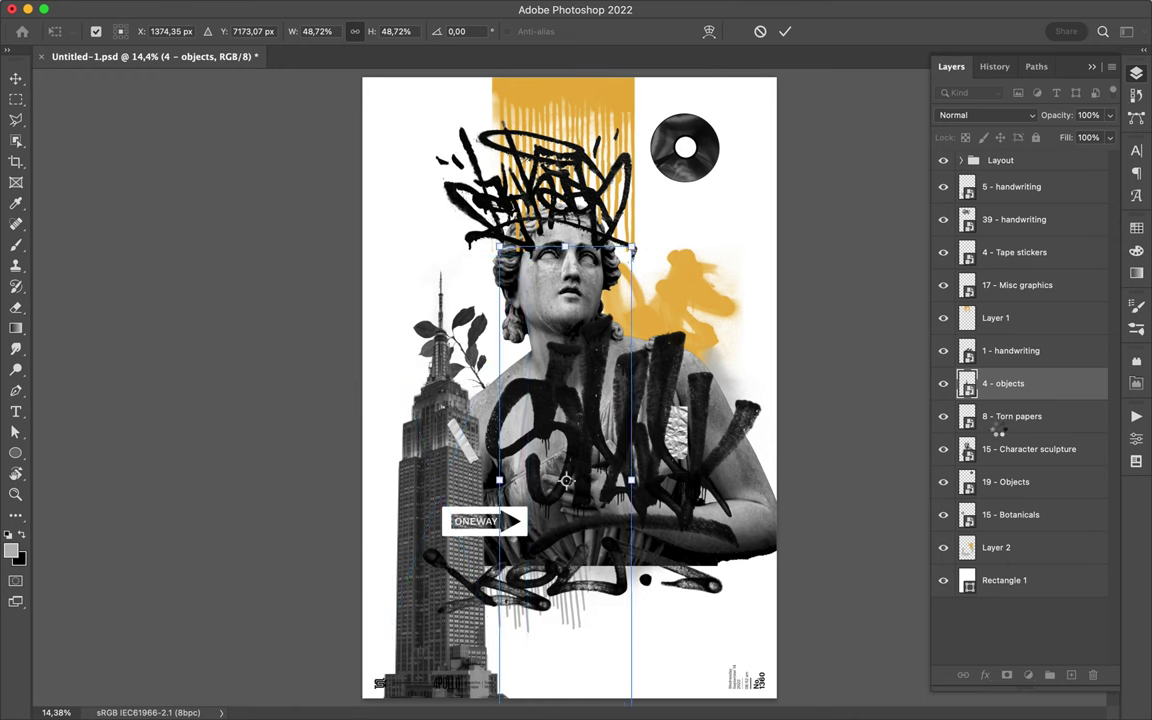
drag(1000, 416, 1000, 370)
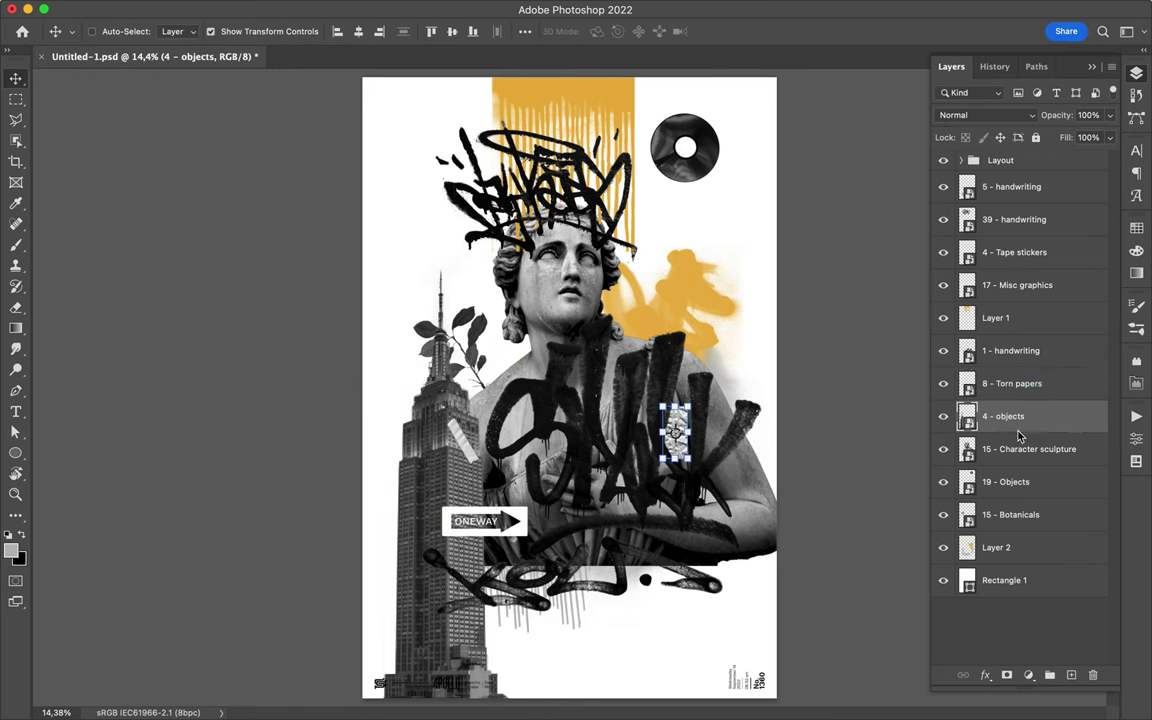
Step: Move the skyscraper slightly right of the poster's centre, raise its layer between 5 - handwriting and 39 - handwriting, and save the document
drag(422, 540, 592, 552)
drag(1028, 255, 1015, 218)
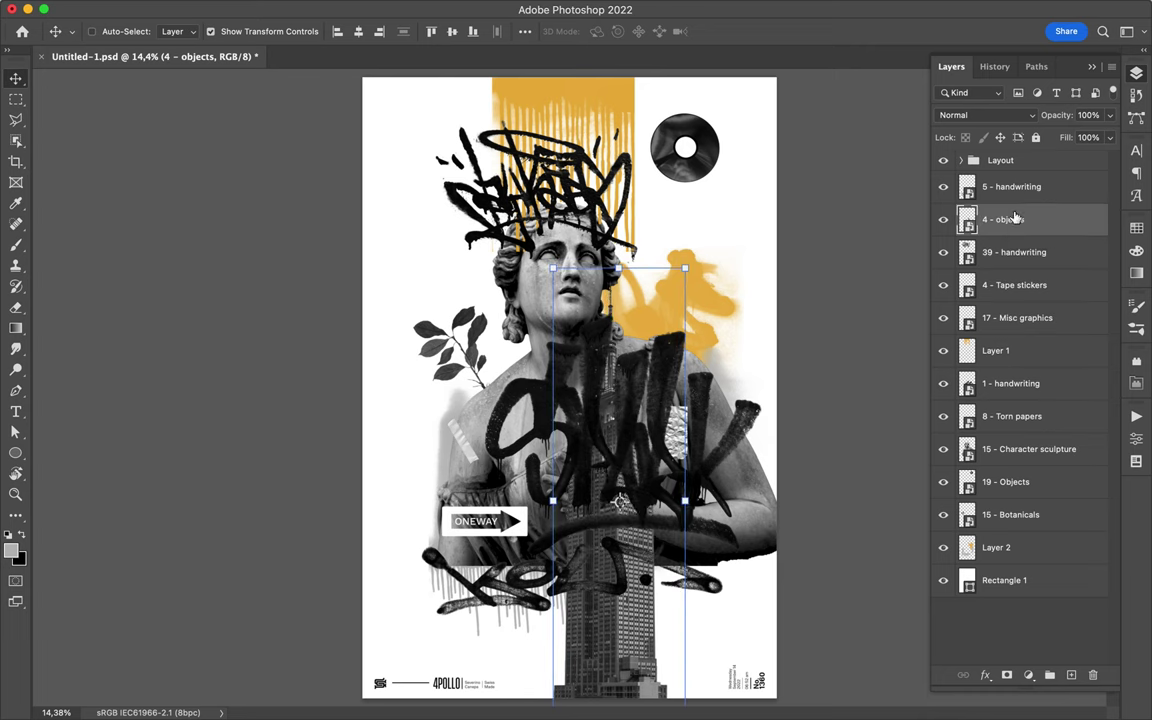
key(super+s)
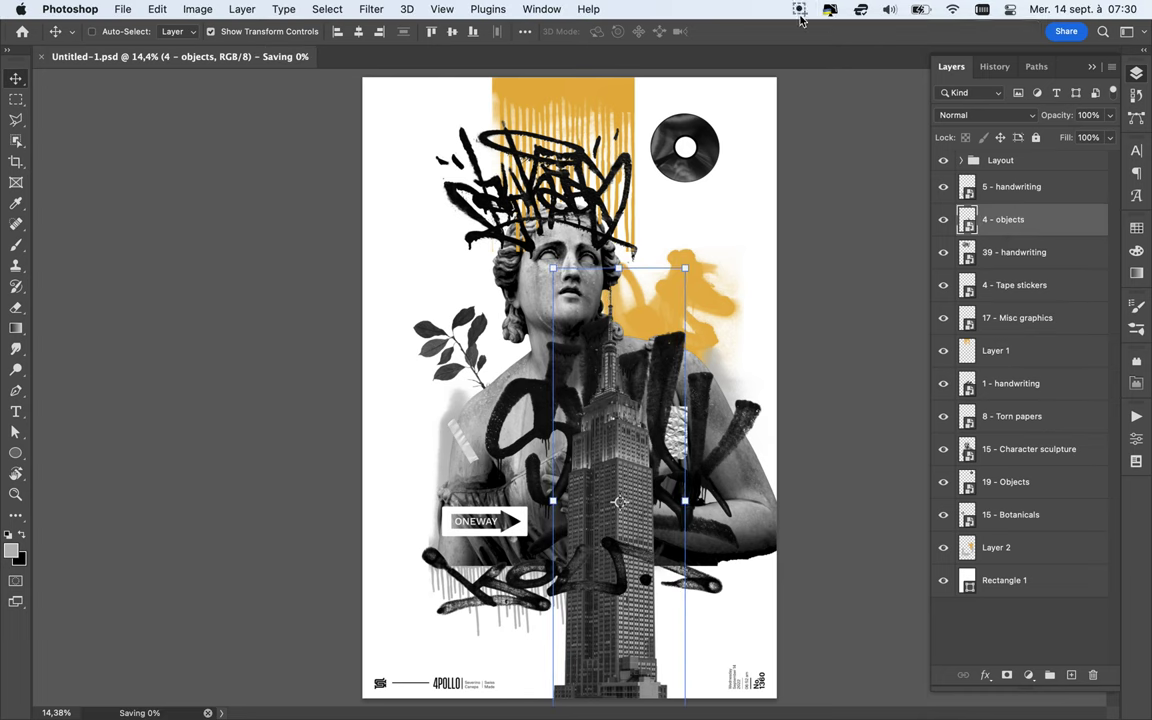